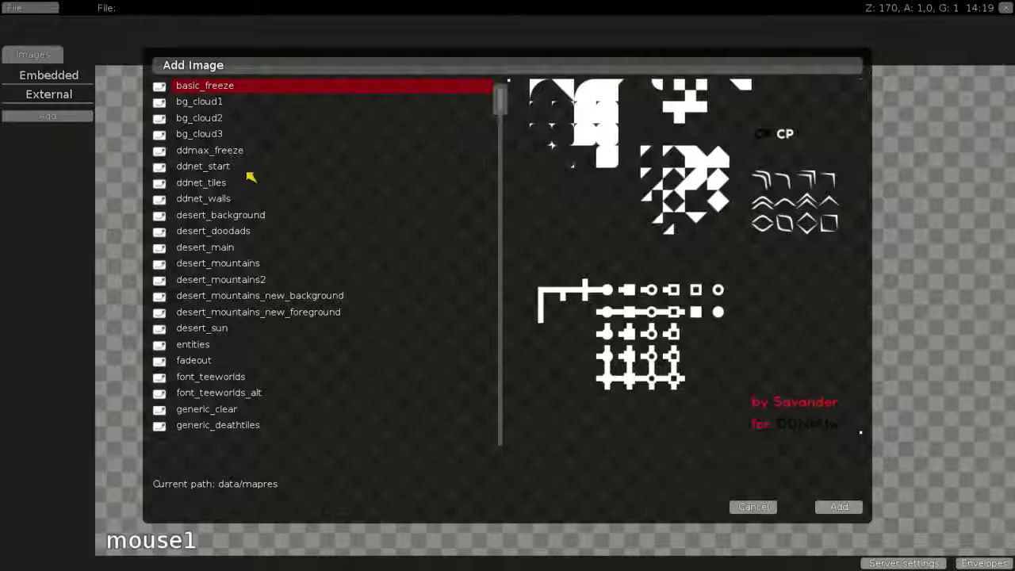
Add the ddnet_start and light images to the map as external images.
click(69, 131)
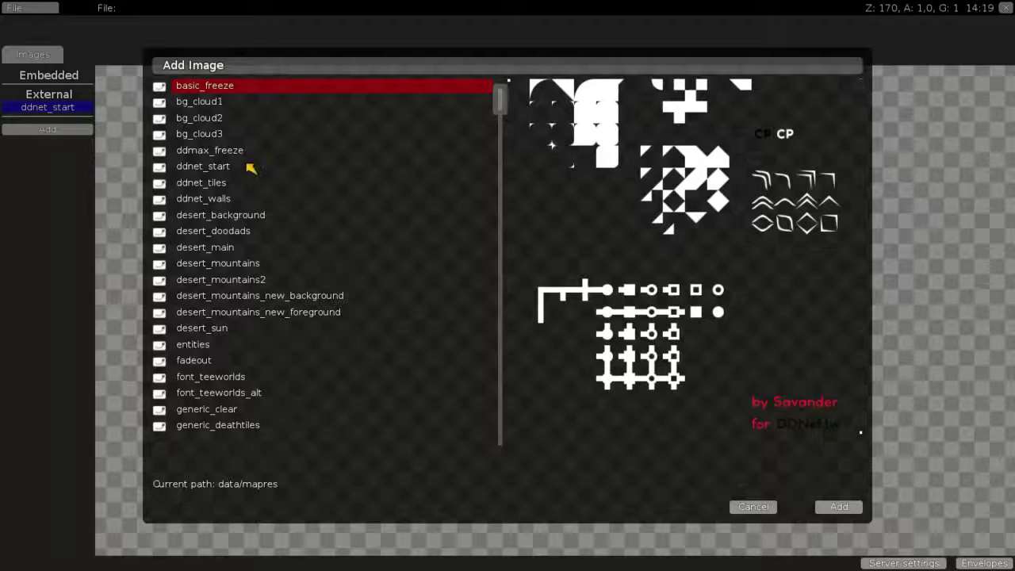
scroll(252, 186, down, 10)
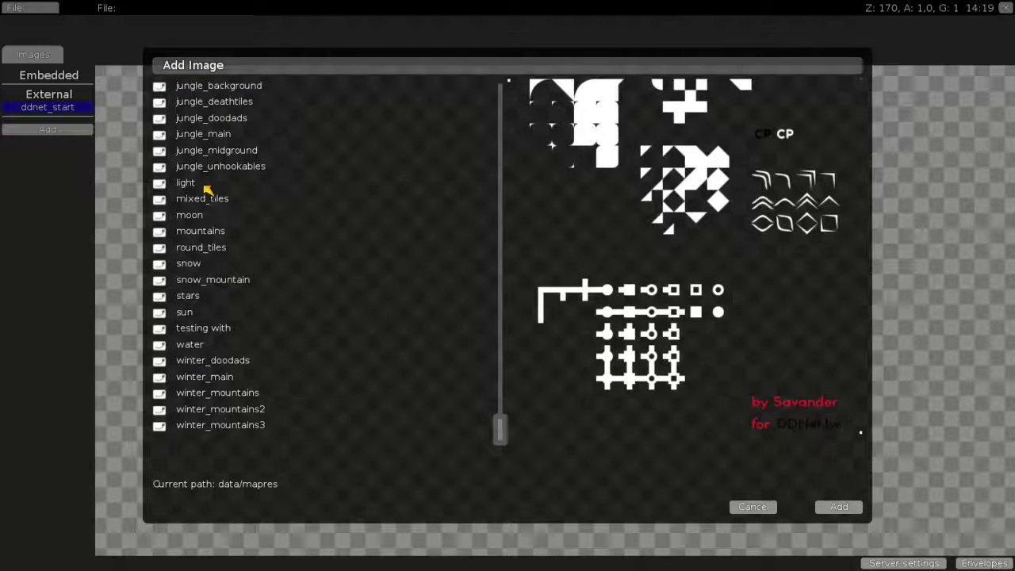
double_click(201, 183)
Add two tile layers to the Game group.
click(46, 54)
click(46, 53)
right_click(55, 108)
click(104, 199)
right_click(62, 105)
click(98, 197)
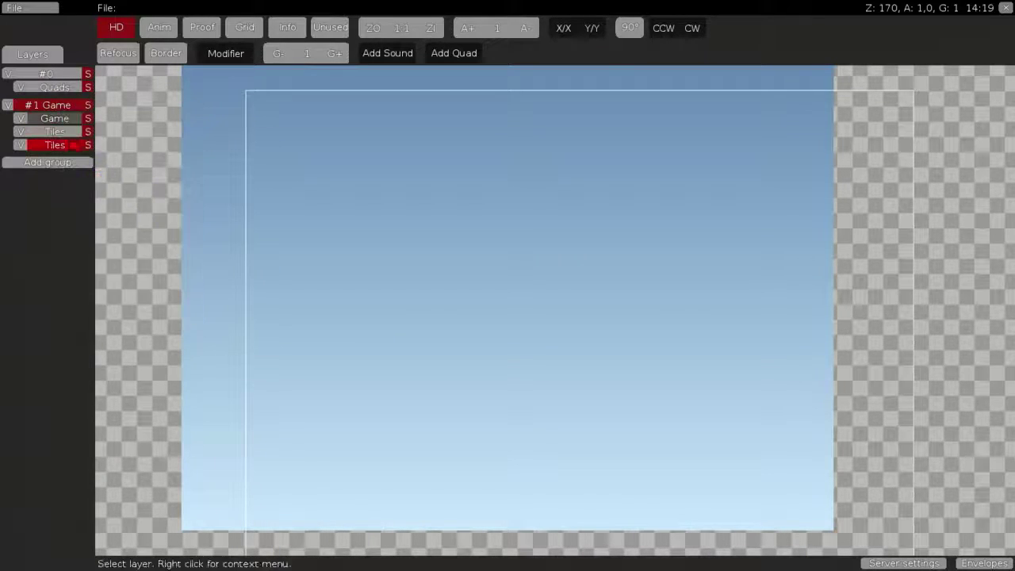
Assign the ddnet_start image to the lower Tiles layer of the Game group.
right_click(72, 146)
click(158, 237)
click(206, 256)
click(163, 119)
Assign the light image to the upper Tiles layer of the Game group.
click(60, 128)
right_click(76, 134)
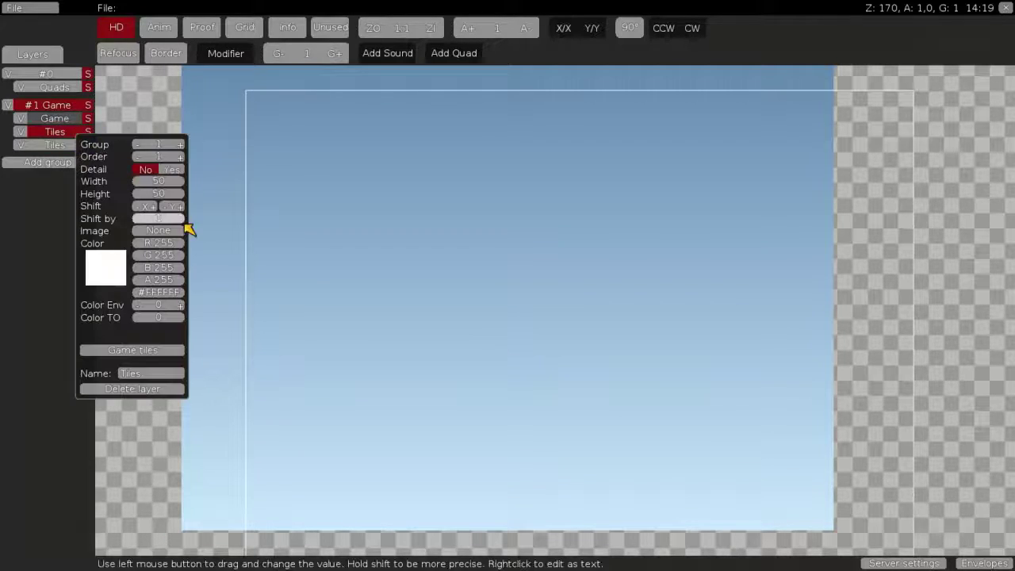
click(172, 230)
click(205, 266)
click(190, 105)
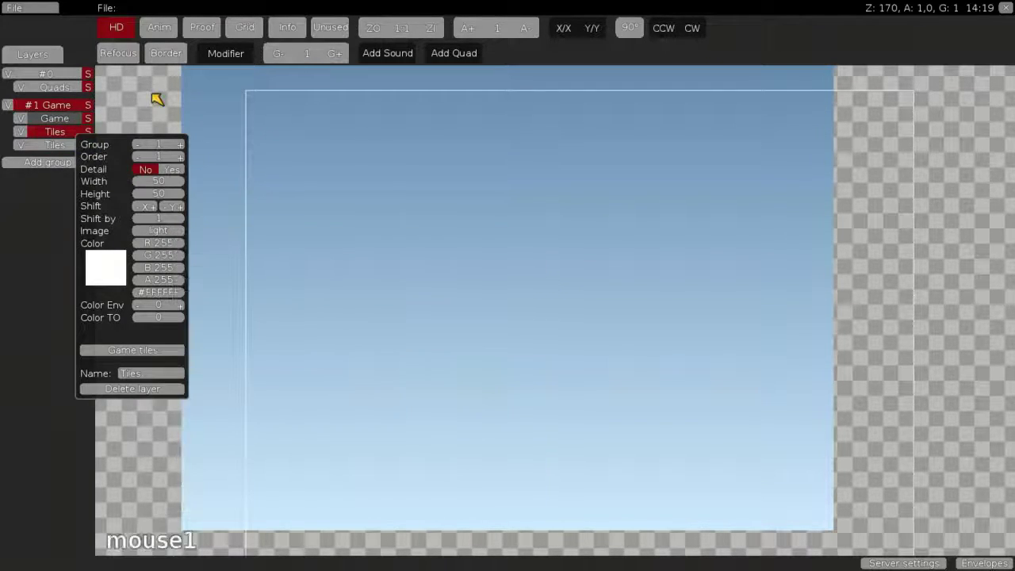
Embed the light and ddnet_start images into the map file.
click(44, 52)
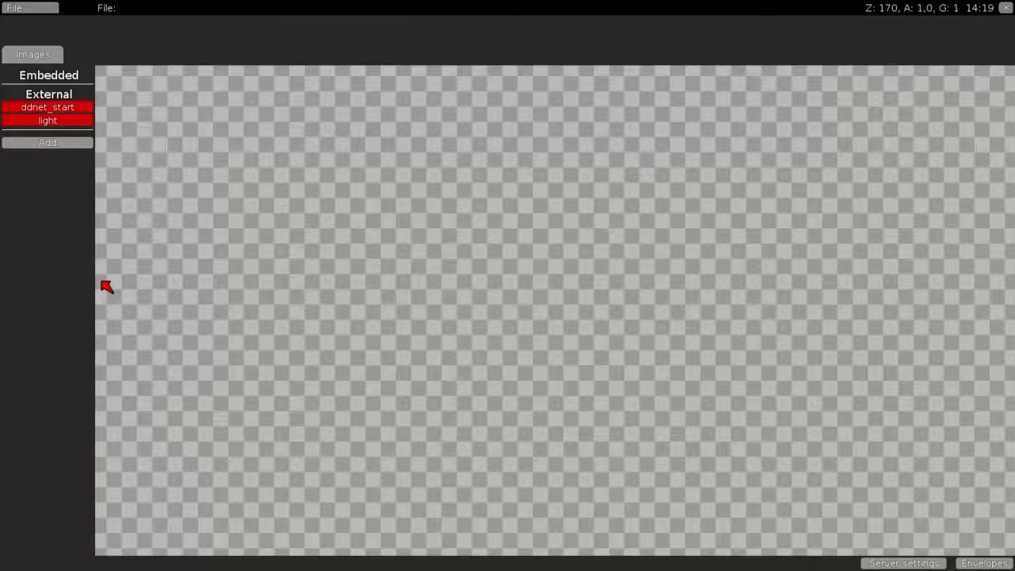
right_click(46, 121)
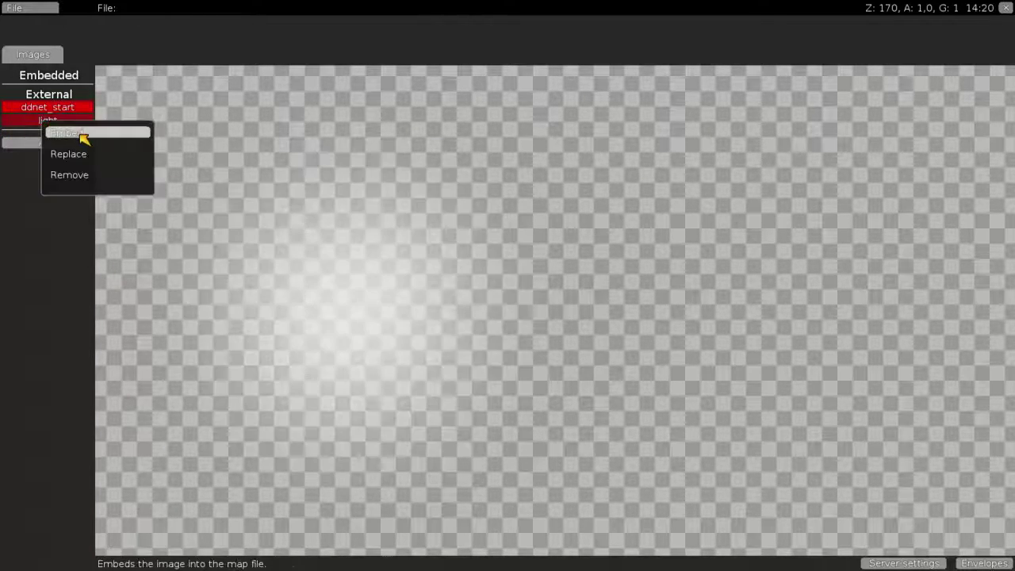
click(79, 133)
right_click(49, 124)
click(89, 136)
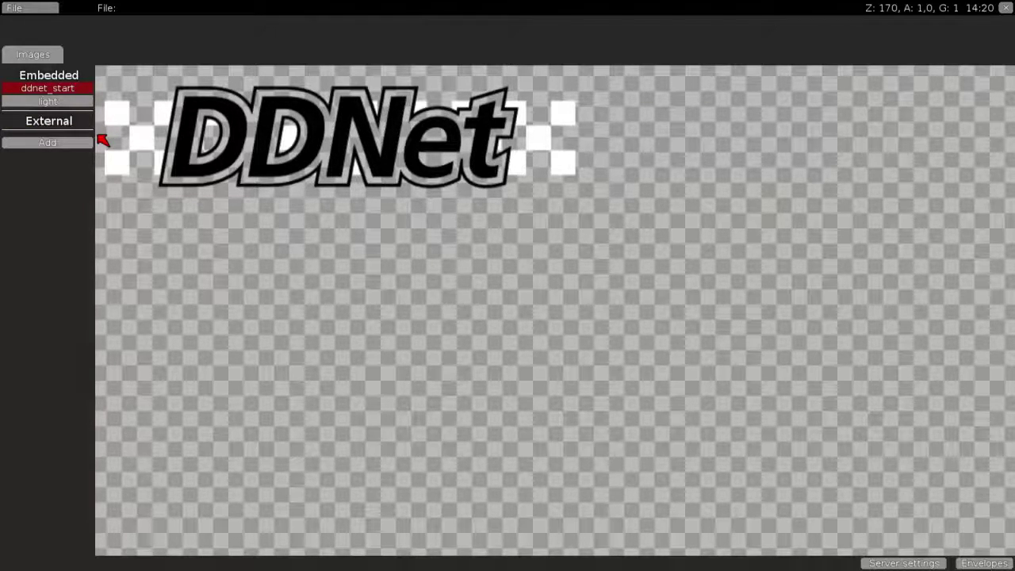
Add the bg_cloud1 image, embed it into the map and display it in the image list.
click(61, 145)
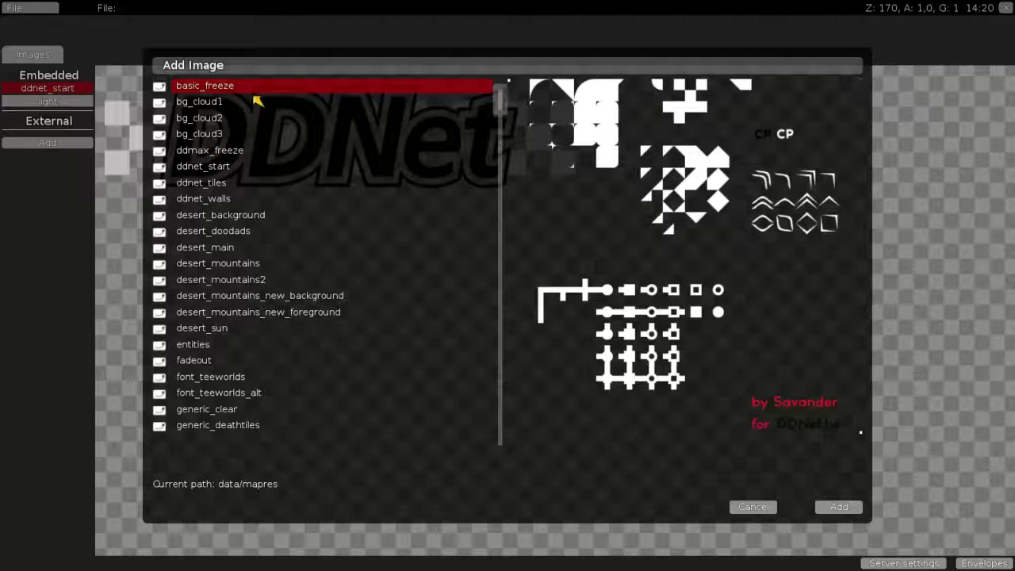
double_click(218, 102)
right_click(46, 133)
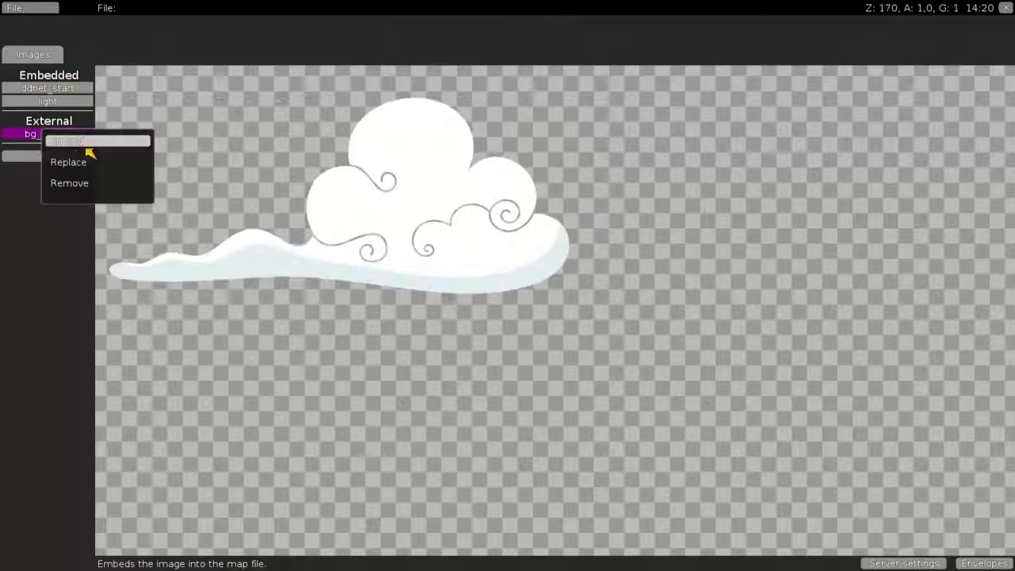
click(83, 143)
click(51, 54)
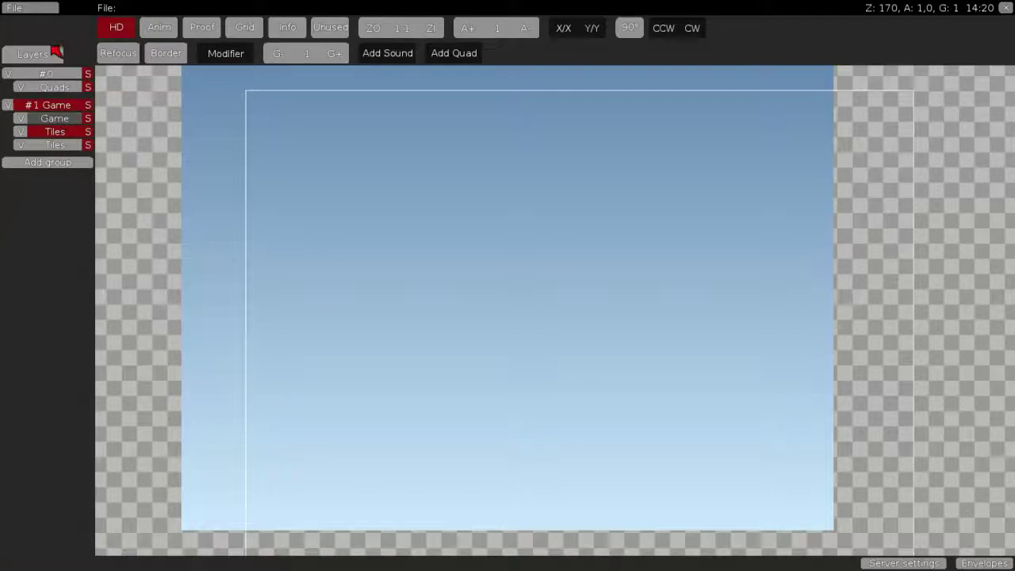
click(35, 56)
click(49, 85)
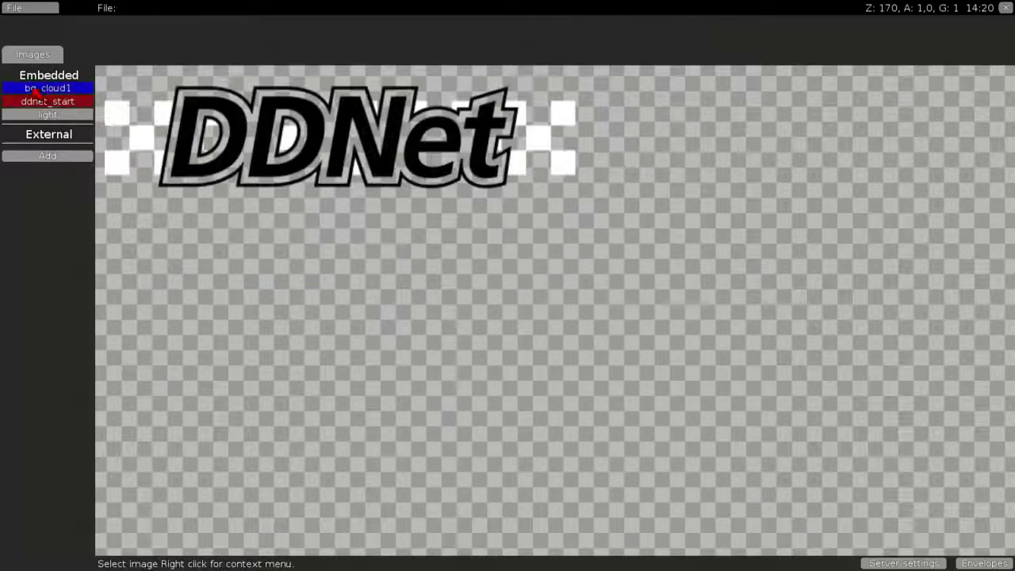
click(51, 88)
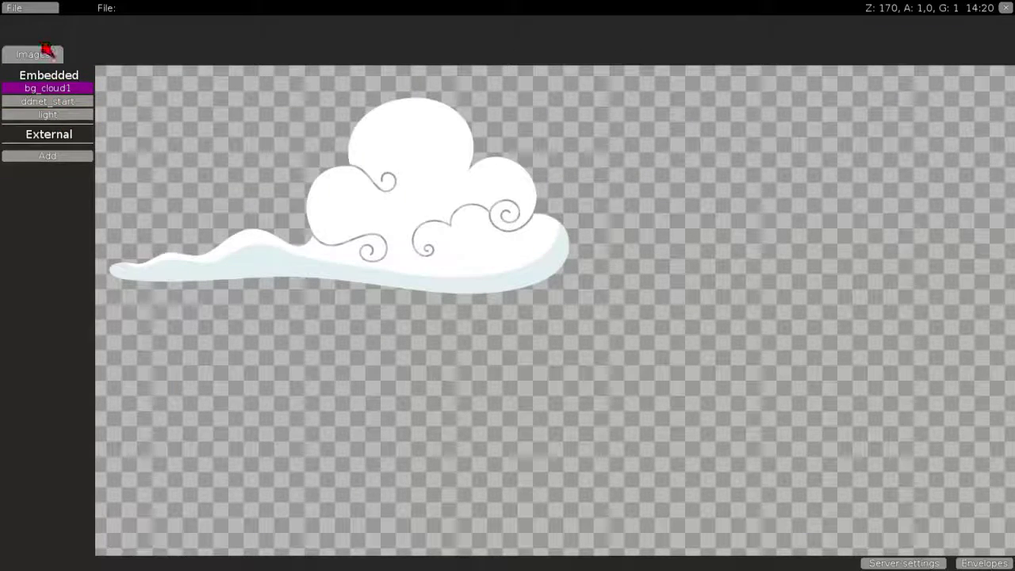
Add a third tile layer to the Game group and assign the bg_cloud1 image to it.
click(46, 49)
click(46, 51)
right_click(72, 107)
click(120, 202)
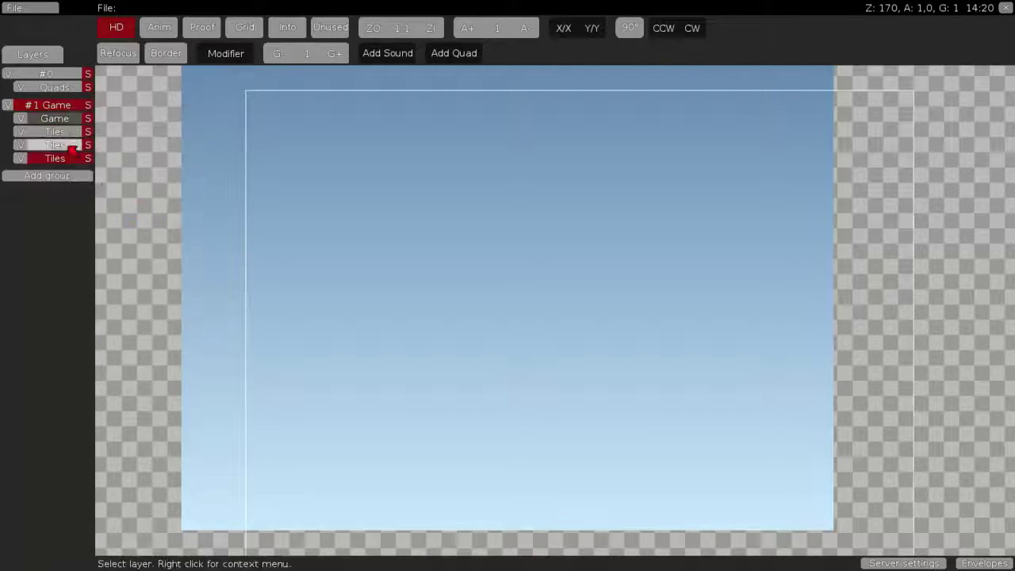
right_click(62, 157)
click(134, 251)
click(187, 278)
click(267, 165)
click(267, 165)
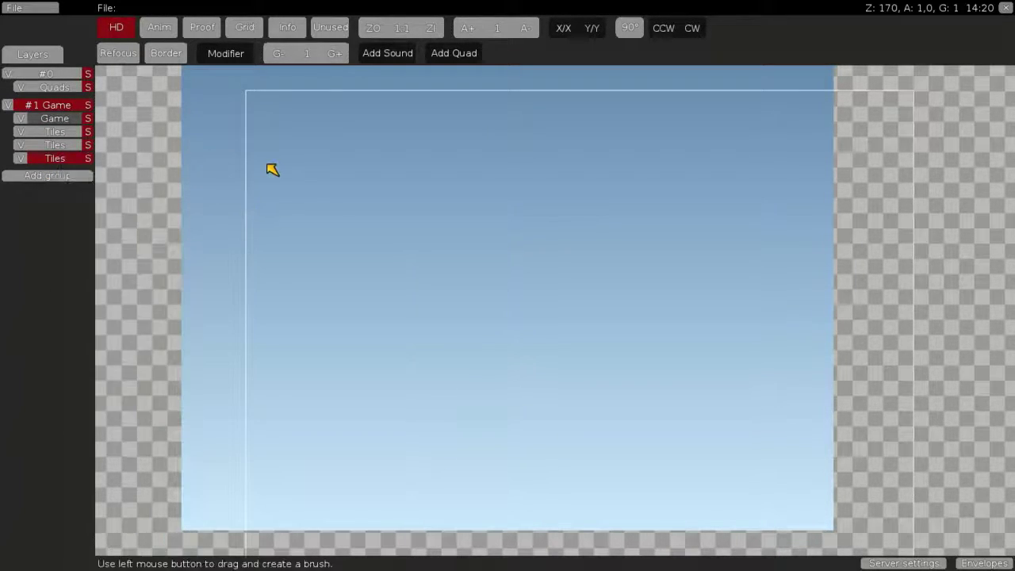
Examine the embedded ddnet_start and bg_cloud1 images in the image list.
click(16, 53)
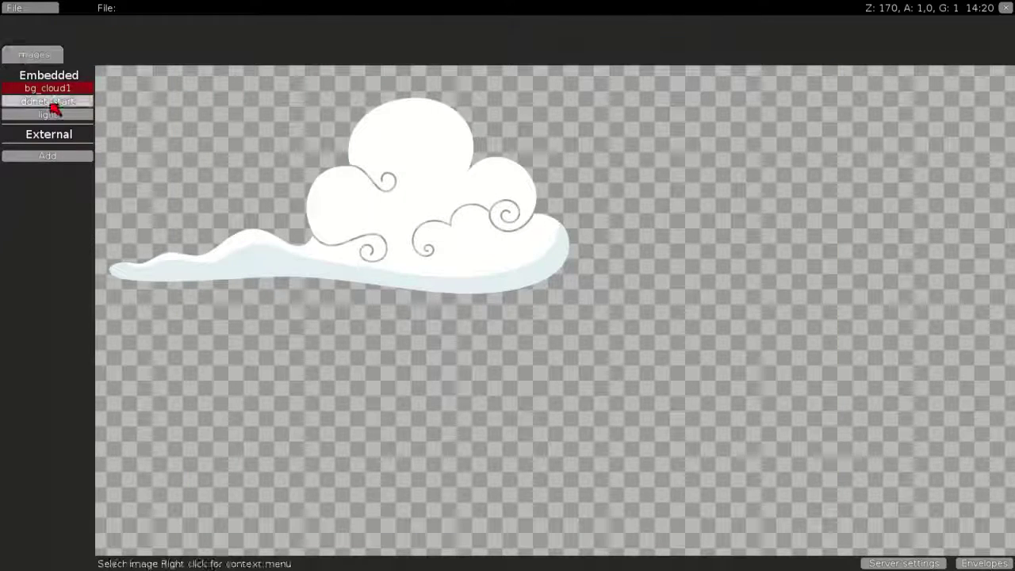
click(50, 103)
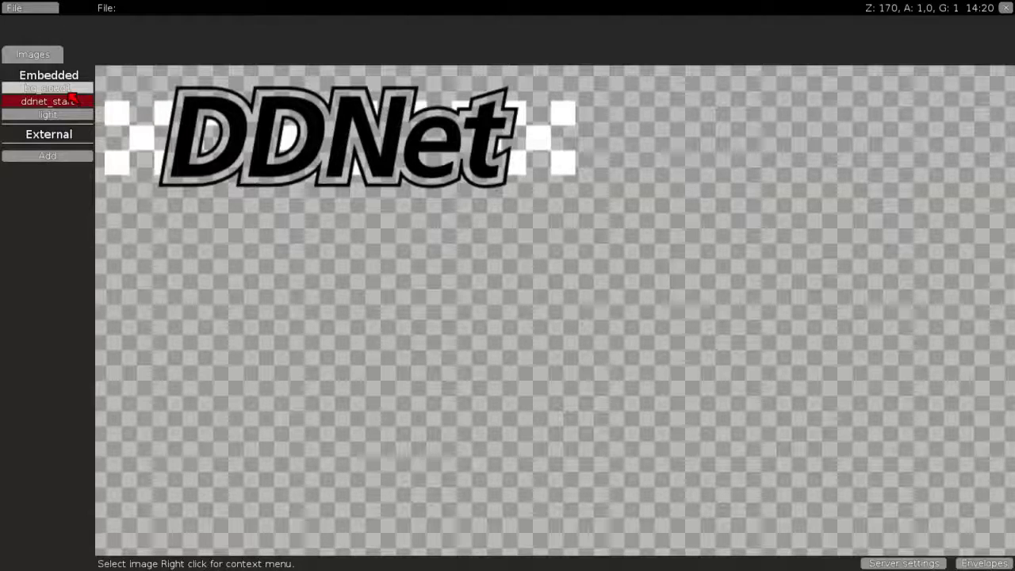
right_click(70, 88)
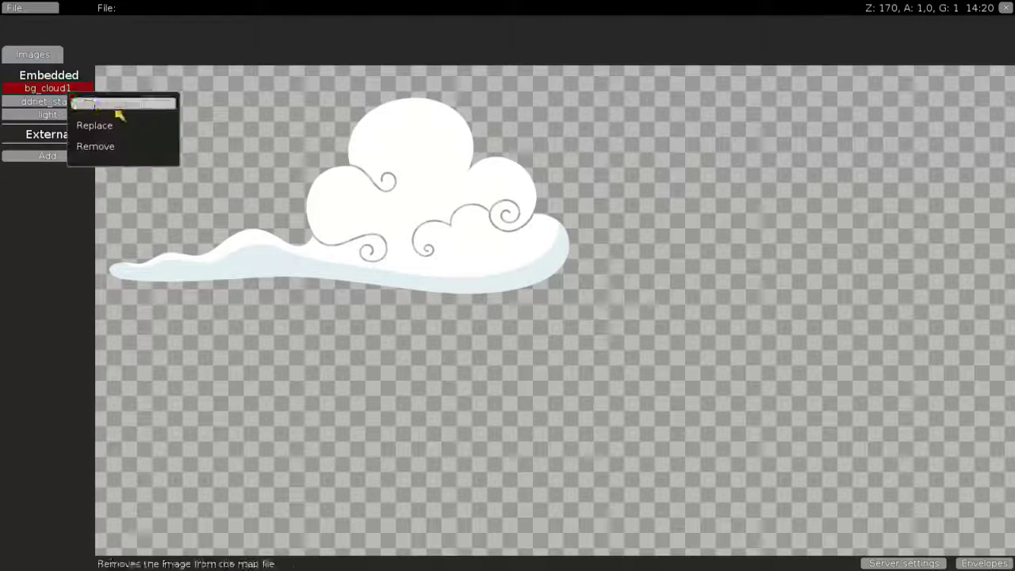
click(42, 95)
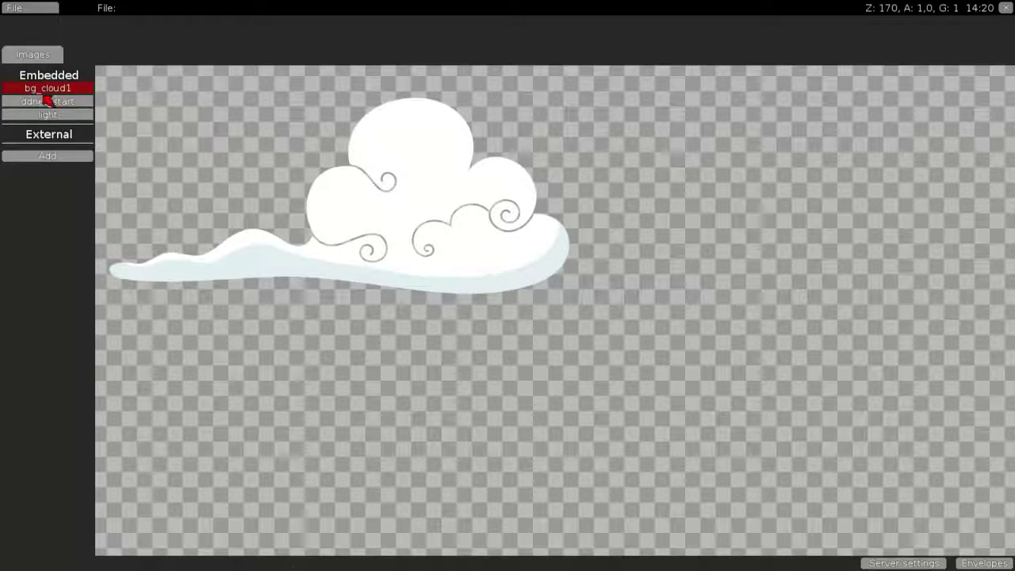
Turn the embedded light, ddnet_start and bg_cloud1 images into external images.
click(45, 100)
click(67, 118)
right_click(66, 118)
click(99, 129)
click(87, 104)
right_click(87, 106)
click(109, 118)
click(74, 87)
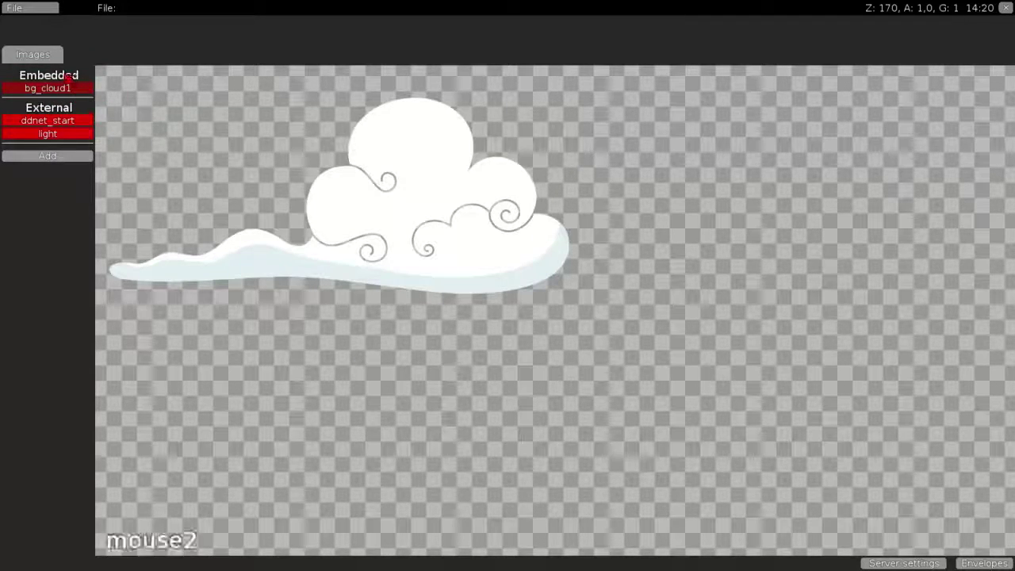
right_click(70, 82)
click(102, 97)
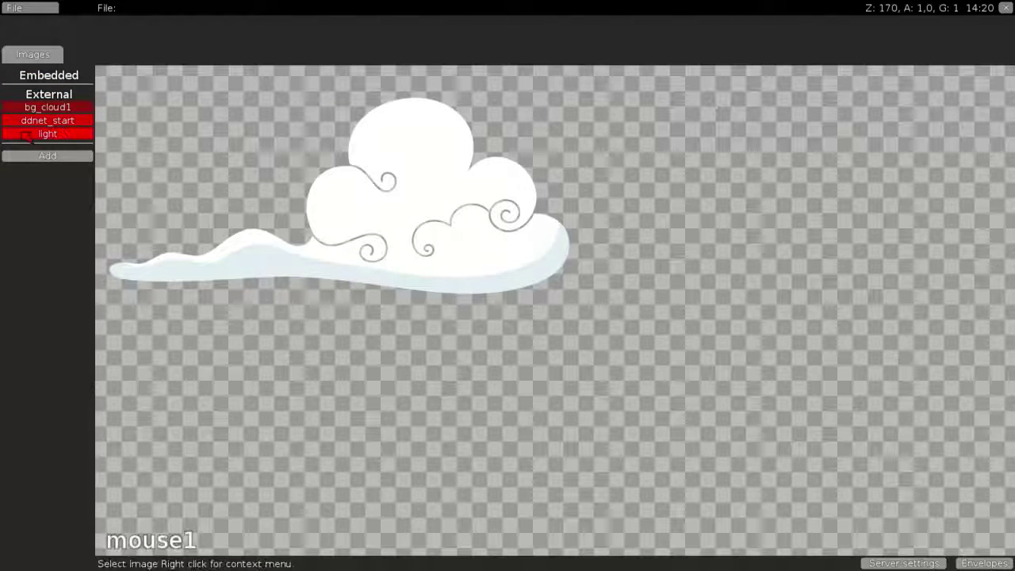
Embed the external light and ddnet_start images into the map again.
right_click(27, 134)
click(59, 149)
right_click(45, 135)
click(57, 149)
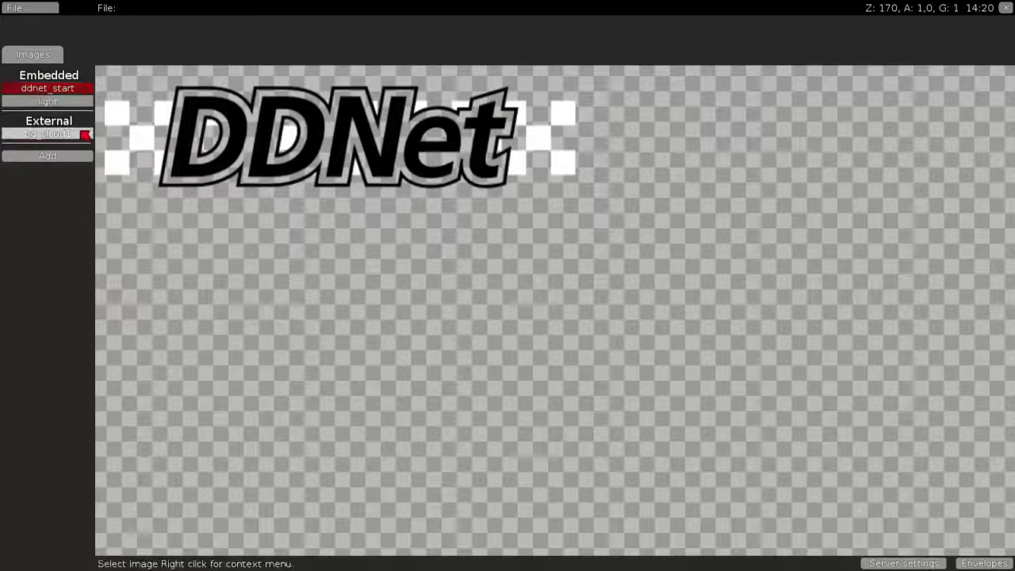
Embed the bg_cloud1 image, turn it back into an external image and view the two embedded images.
right_click(39, 133)
click(70, 141)
right_click(60, 90)
click(98, 104)
click(56, 90)
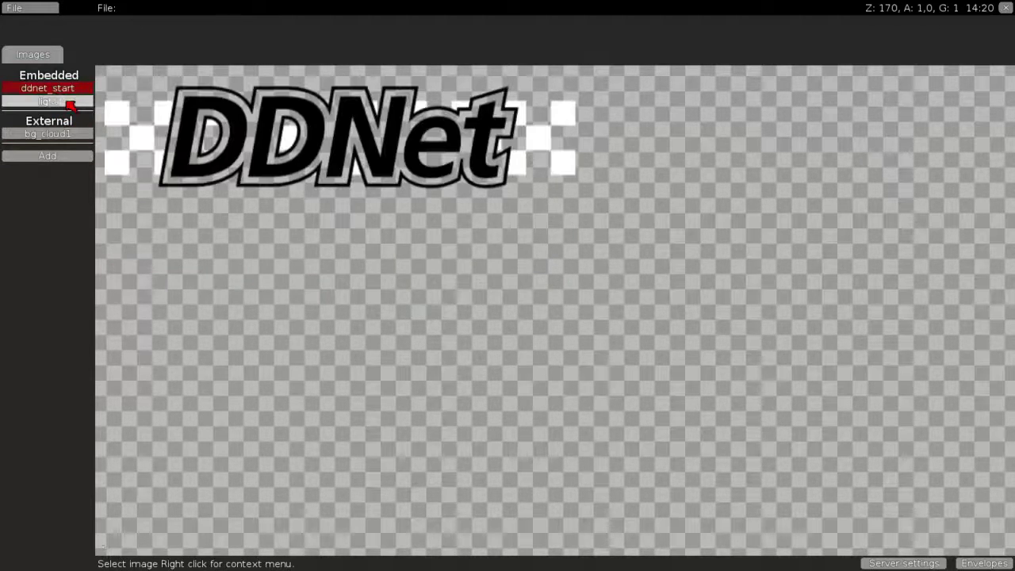
click(70, 103)
Delete the third Tiles layer from the Game group.
click(29, 55)
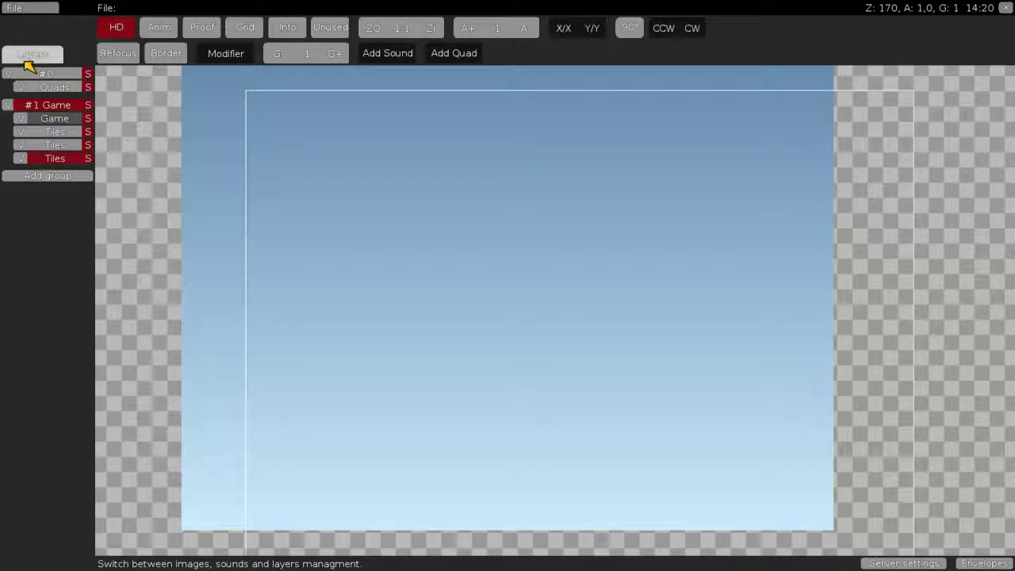
right_click(69, 159)
click(149, 409)
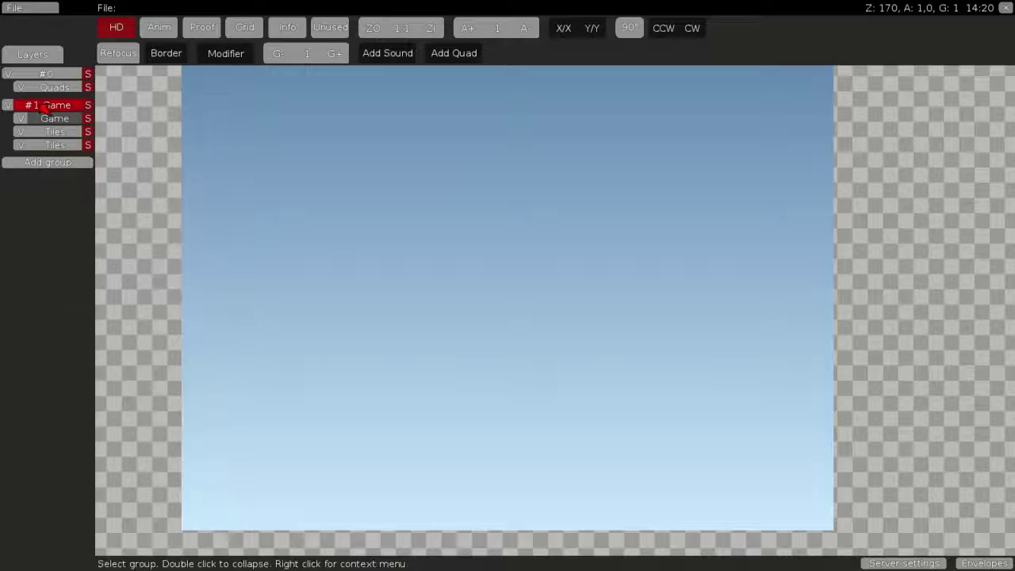
Remove the external bg_cloud1 image from the map.
click(11, 61)
click(11, 61)
click(11, 61)
click(11, 61)
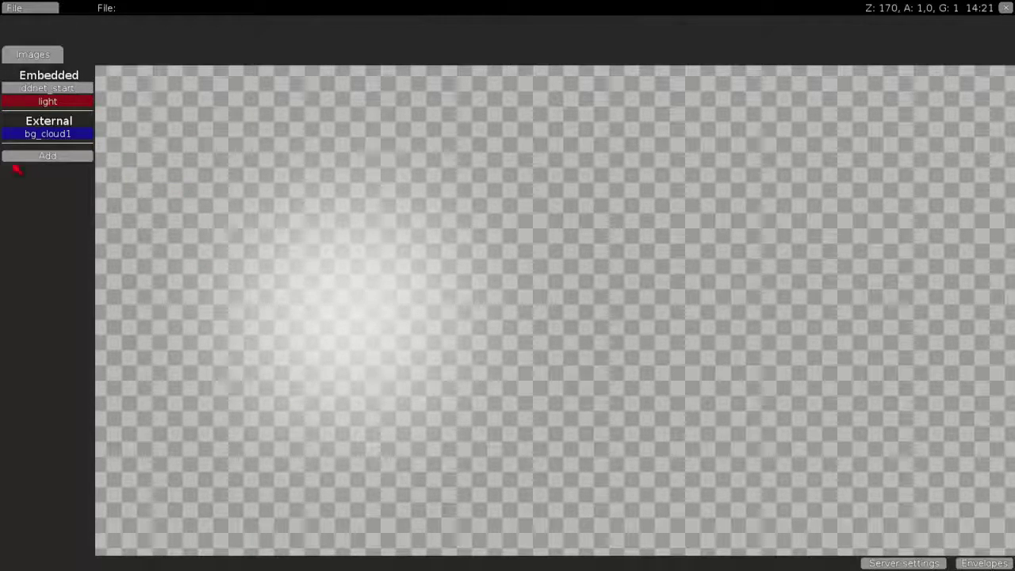
right_click(58, 134)
click(99, 196)
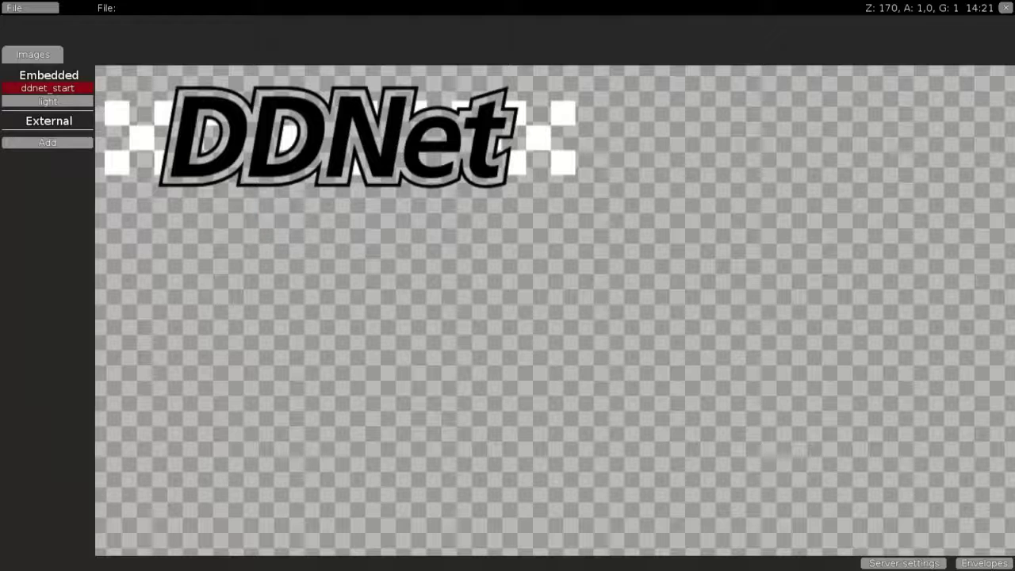
Select the Game layer and pick the plain grey solid tile from its tile palette as the brush.
click(33, 54)
click(34, 55)
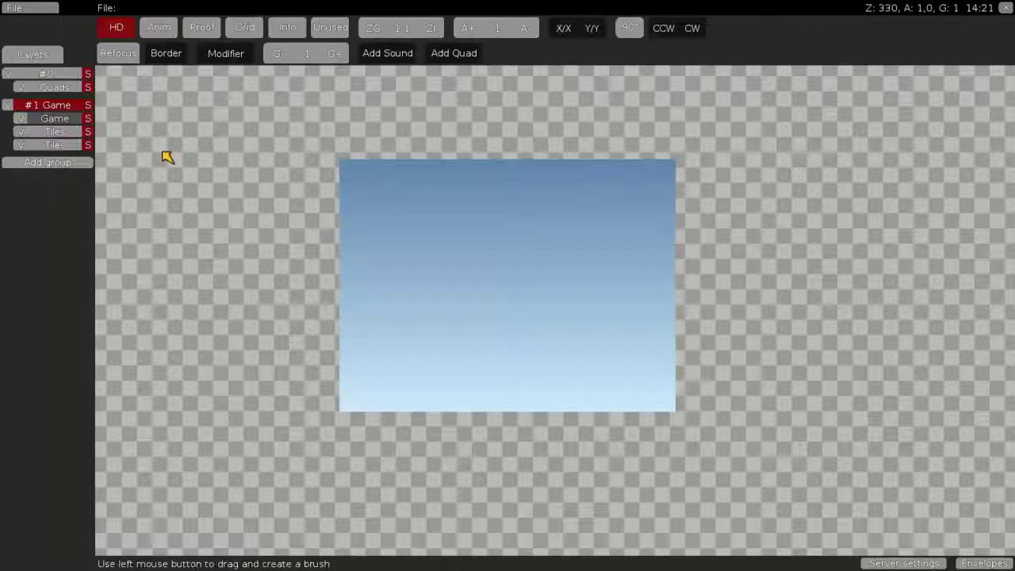
scroll(313, 197, up, 1)
click(55, 132)
click(54, 121)
middle_drag(509, 257, 497, 183)
scroll(465, 235, up, 5)
key(space)
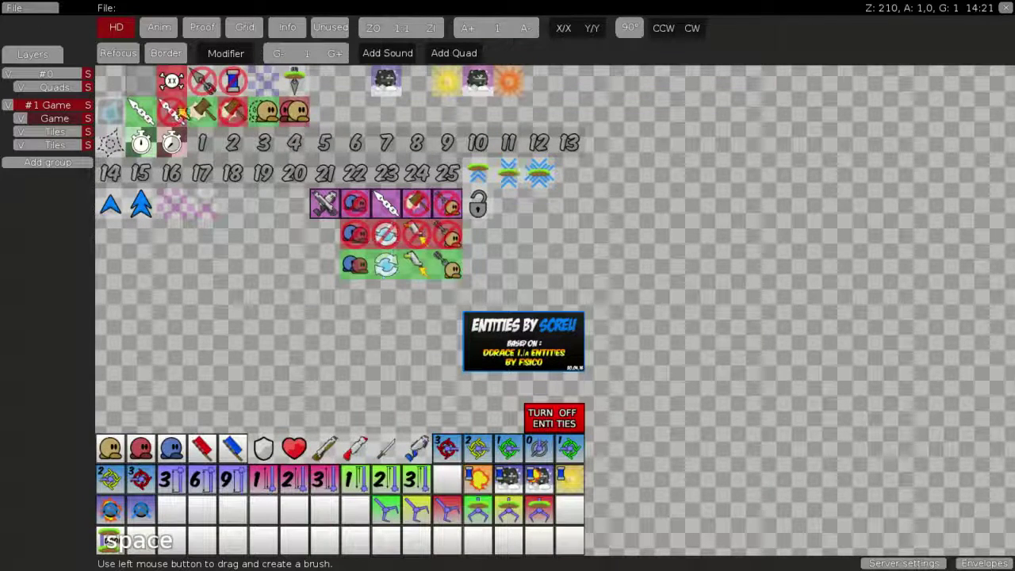
click(140, 90)
Paint scattered solid tiles across the upper part of the Game layer and release the brush.
scroll(413, 426, down, 3)
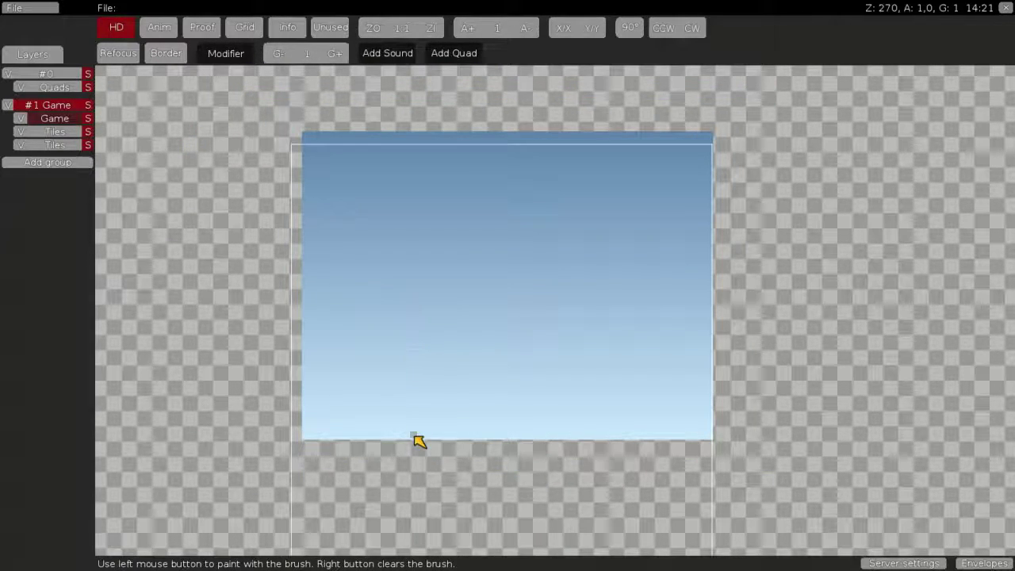
scroll(414, 434, up, 5)
mouse_move(399, 187)
mouse_down()
mouse_move(569, 240)
mouse_move(463, 255)
mouse_up()
scroll(562, 328, down, 10)
scroll(562, 329, up, 6)
right_click(432, 303)
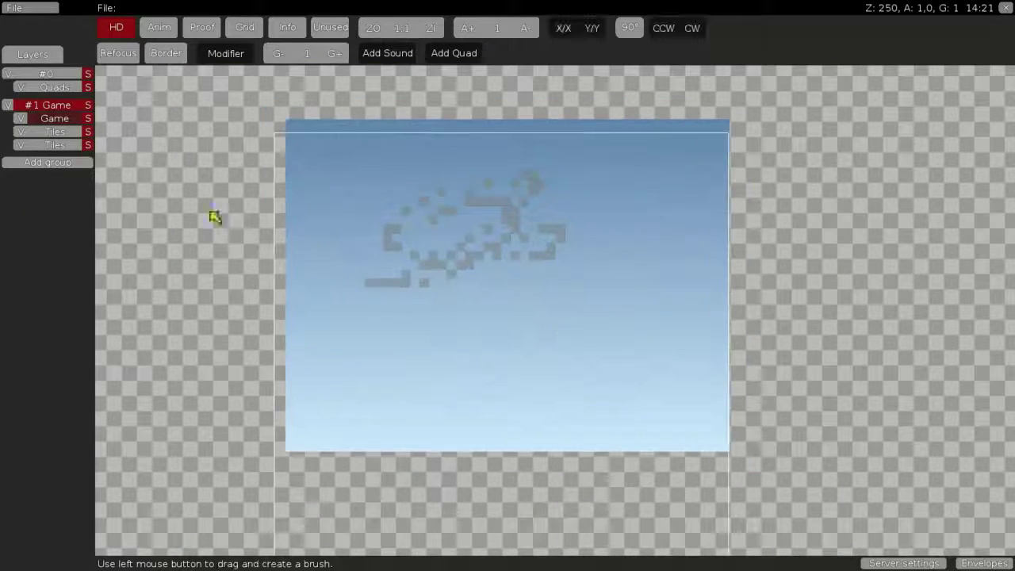
Increase the Game layer's width to 2233 and its height to 2324 tiles, accepting the large layer warning.
right_click(60, 129)
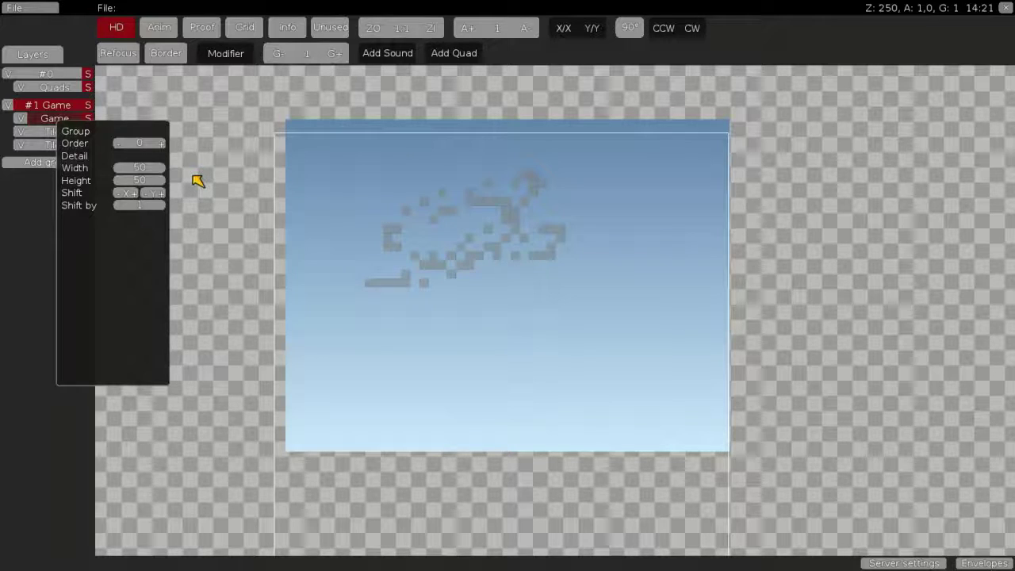
drag(127, 168, 130, 168)
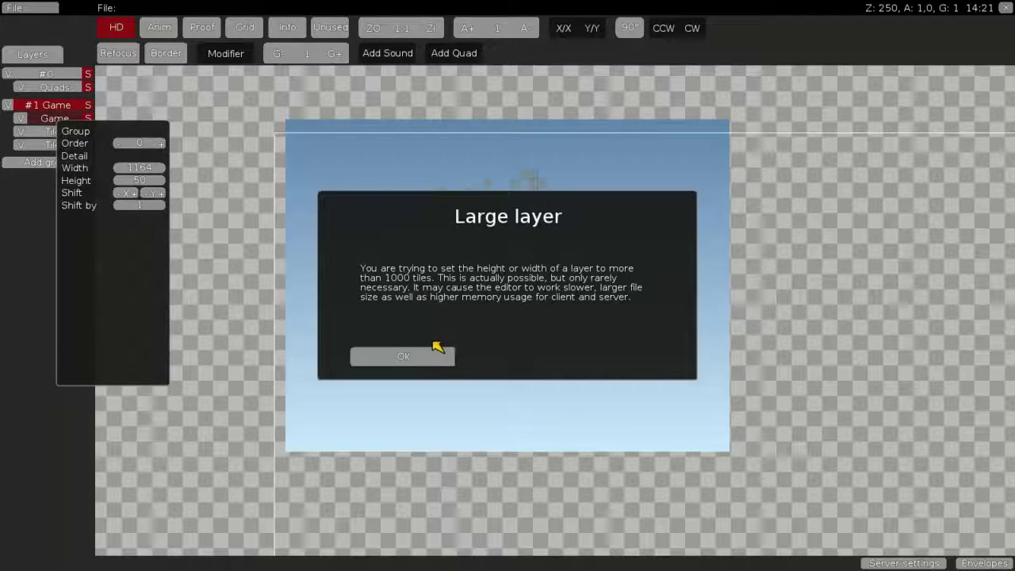
click(413, 363)
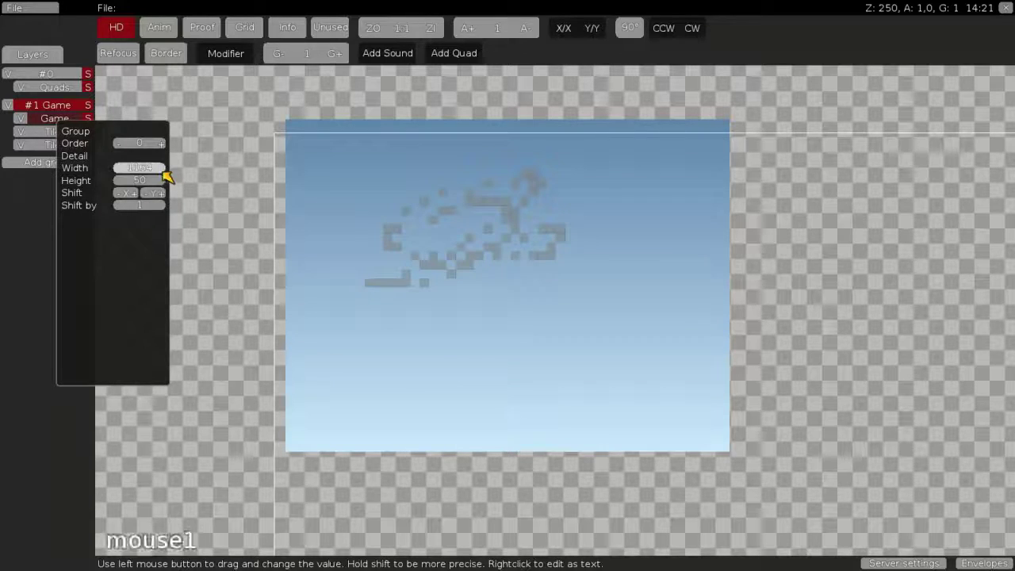
drag(127, 179, 129, 179)
click(401, 221)
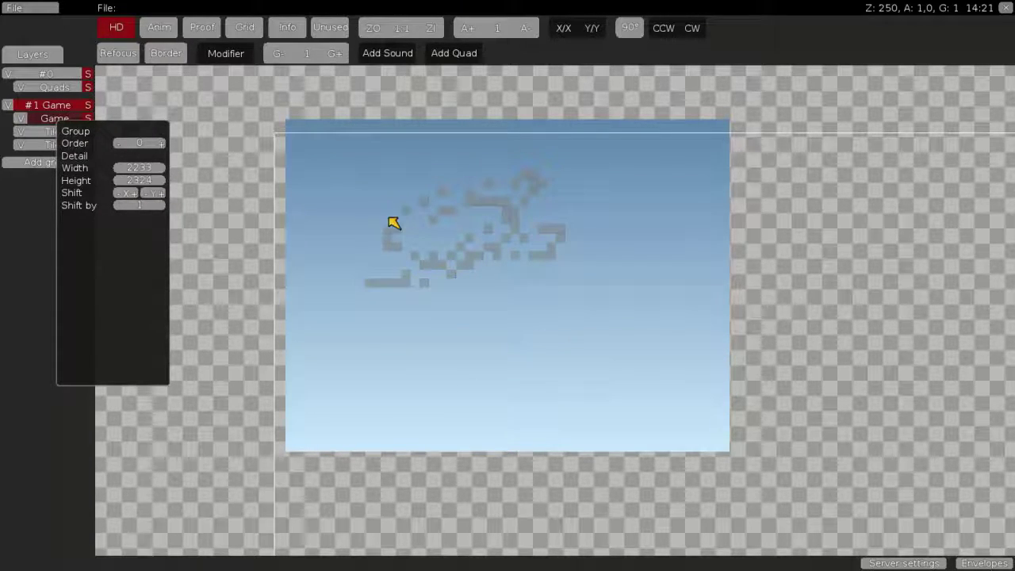
Pick a solid tile from the Game layer's palette, paint more scattered tiles across the map, and release the brush.
scroll(401, 219, down, 2)
middle_drag(398, 216, 399, 130)
key(space)
click(145, 82)
mouse_move(395, 225)
mouse_down()
mouse_move(644, 259)
mouse_move(688, 324)
mouse_move(503, 247)
mouse_up()
middle_drag(503, 248, 98, 244)
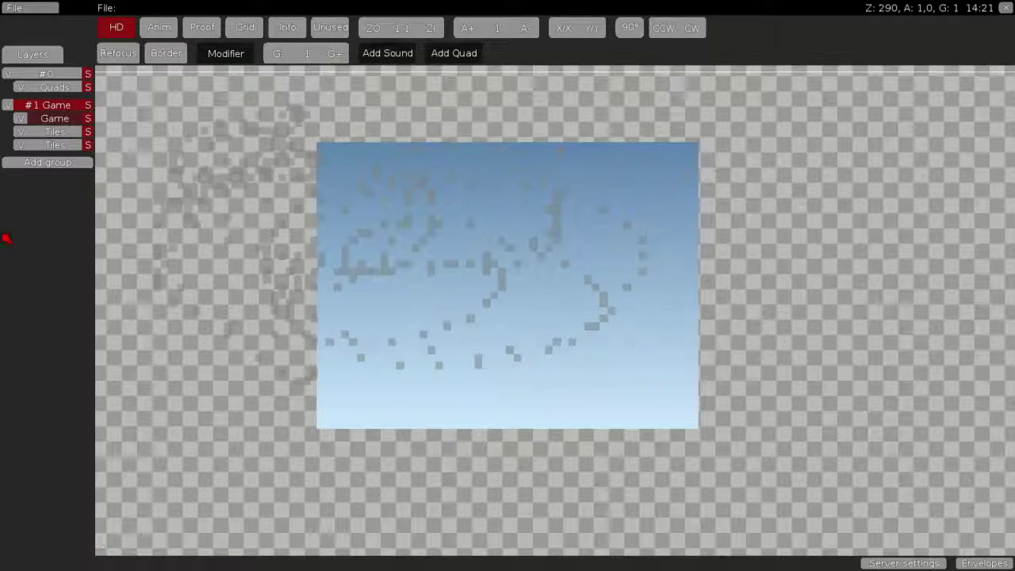
right_click(98, 243)
Pick another tile from the Game layer's palette and paint a dense patch among the scattered tiles.
key(space)
click(173, 137)
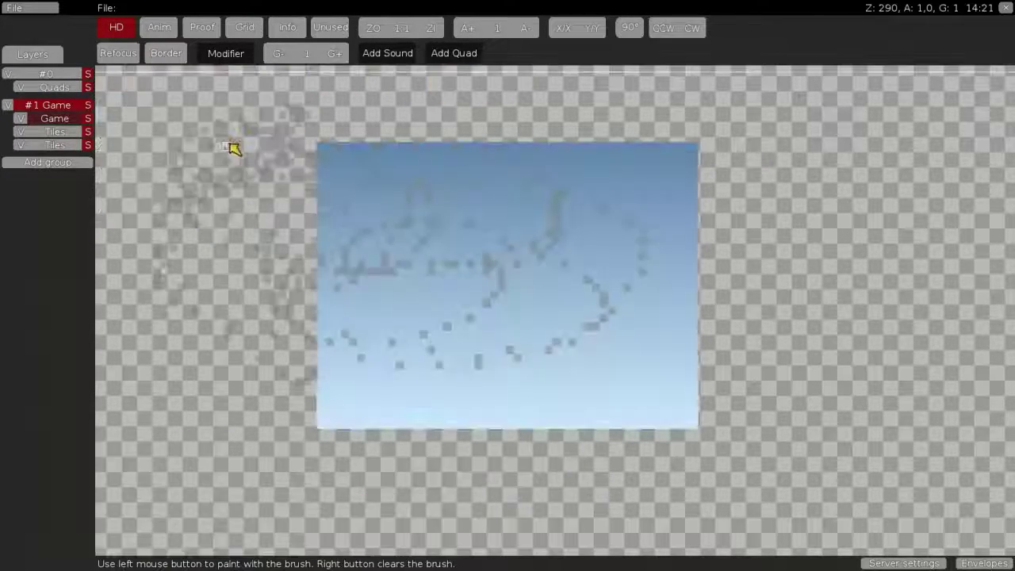
drag(410, 158, 413, 314)
Examine the extent of the enlarged Game layer around the painted tiles.
middle_drag(413, 314, 718, 282)
middle_drag(784, 325, 659, 298)
scroll(659, 298, down, 20)
middle_drag(422, 295, 485, 295)
middle_drag(548, 389, 380, 298)
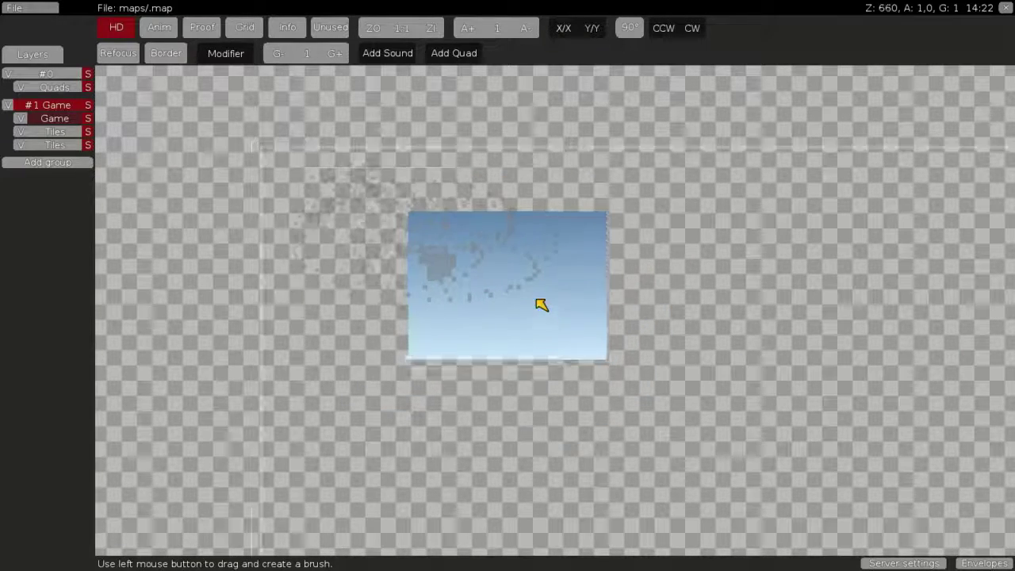
scroll(536, 299, down, 6)
middle_drag(354, 285, 350, 386)
scroll(333, 349, up, 6)
middle_drag(293, 285, 480, 367)
scroll(401, 326, up, 12)
scroll(481, 367, up, 5)
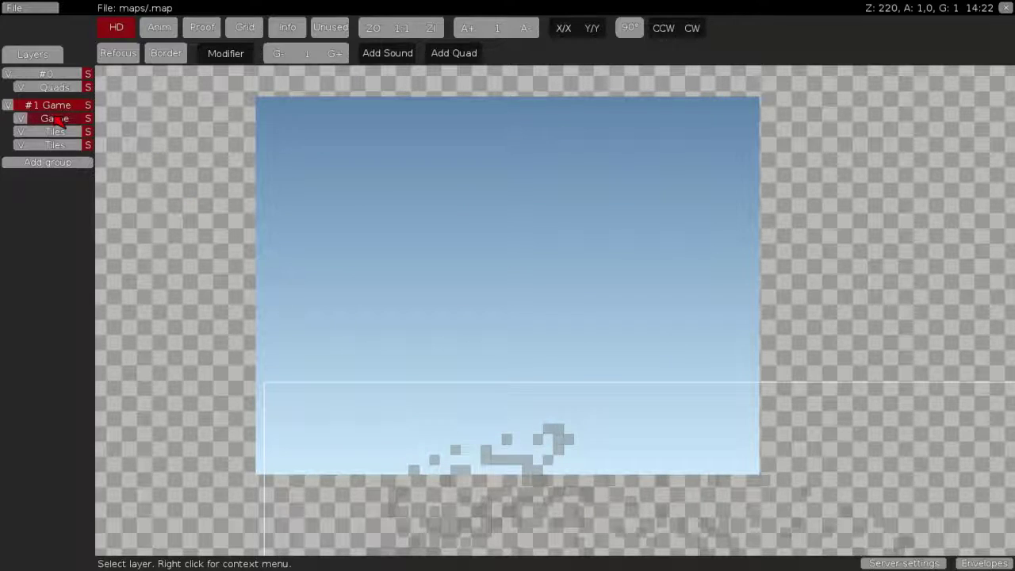
Add a quads layer to group #0 and add the bg_cloud1 image to the map.
right_click(65, 74)
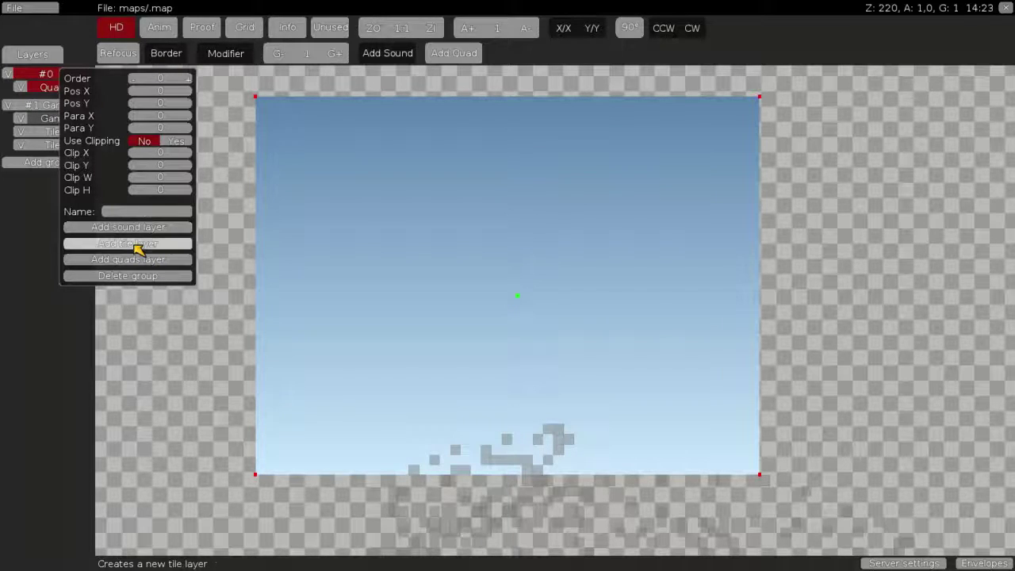
click(151, 260)
click(43, 55)
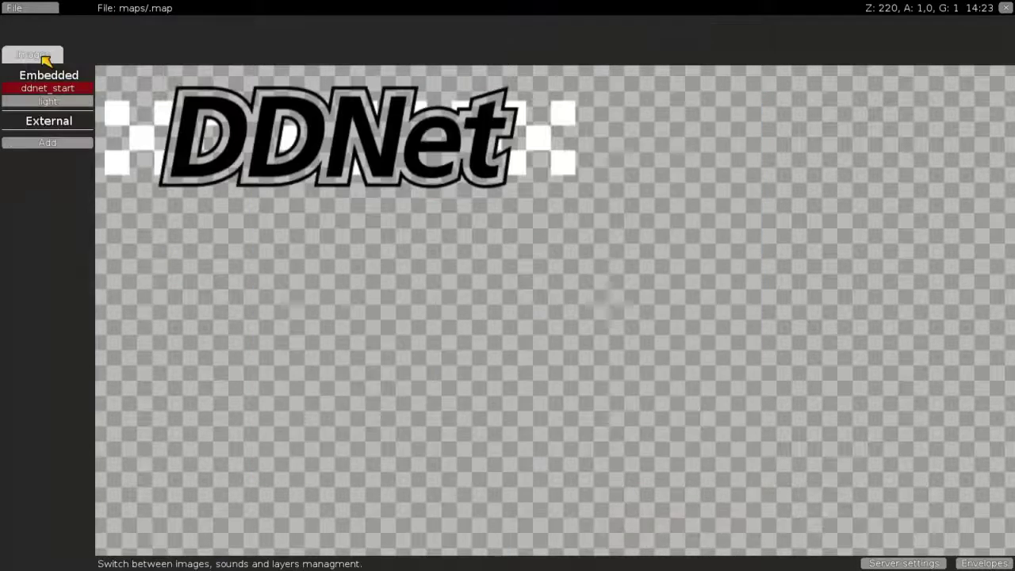
click(48, 142)
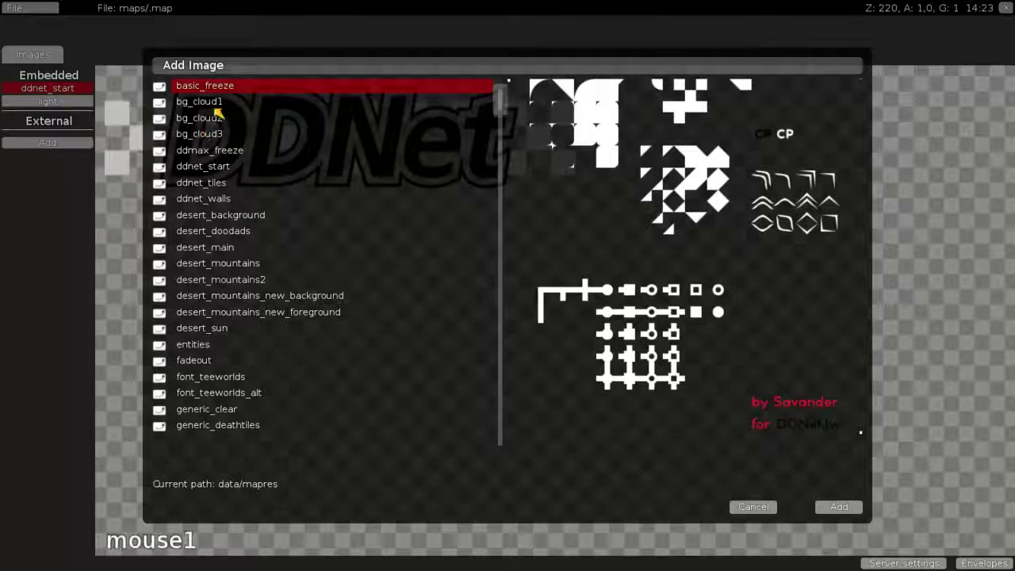
double_click(214, 107)
Assign the bg_cloud1 image to the new quads layer in group #0.
click(60, 50)
click(59, 51)
right_click(73, 105)
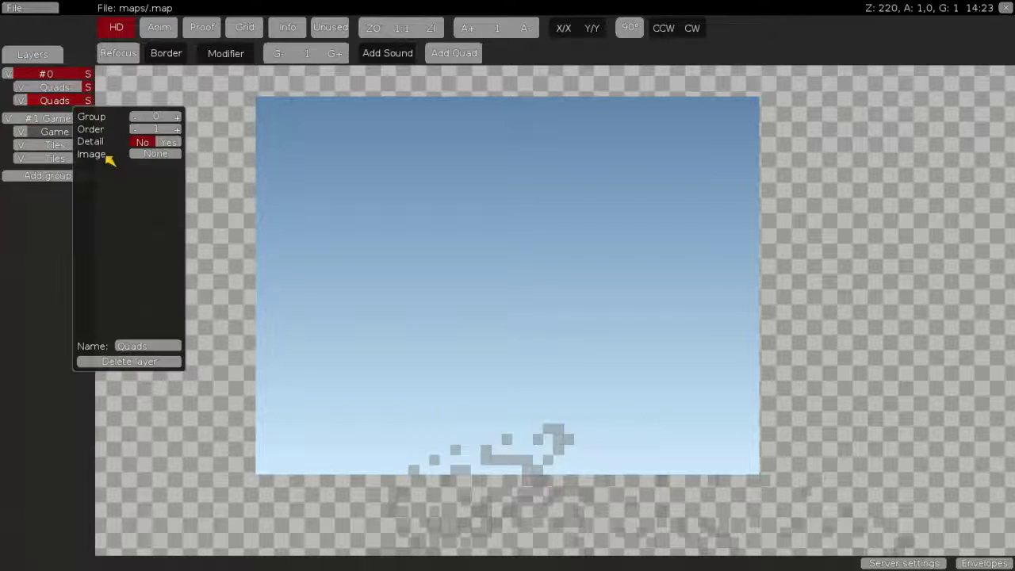
click(135, 155)
click(164, 183)
double_click(598, 208)
Add a cloud quad, move it to the upper-left part of the sky, and grab it as a brush.
click(459, 54)
drag(517, 294, 374, 213)
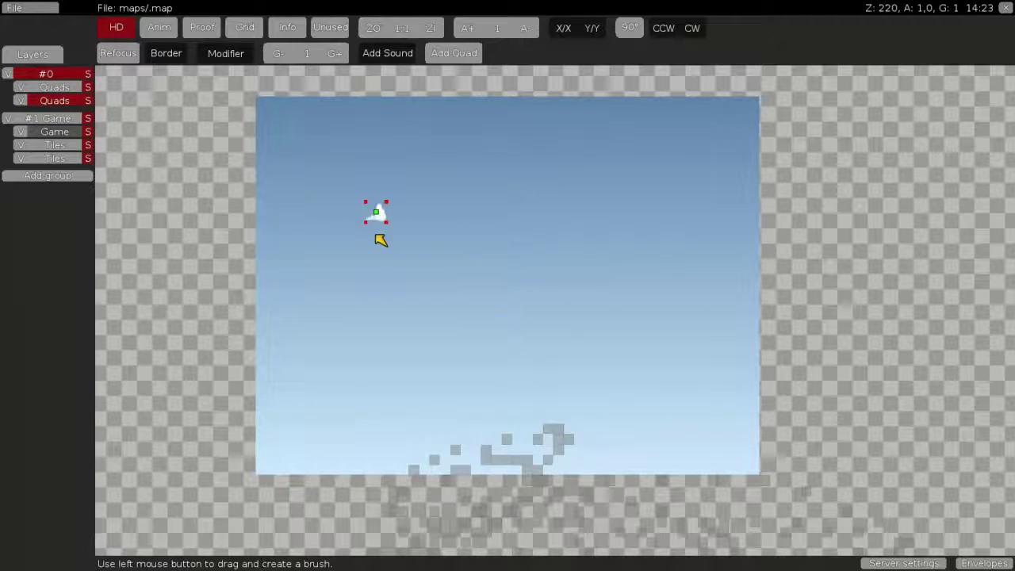
drag(313, 268, 396, 134)
right_click(374, 113)
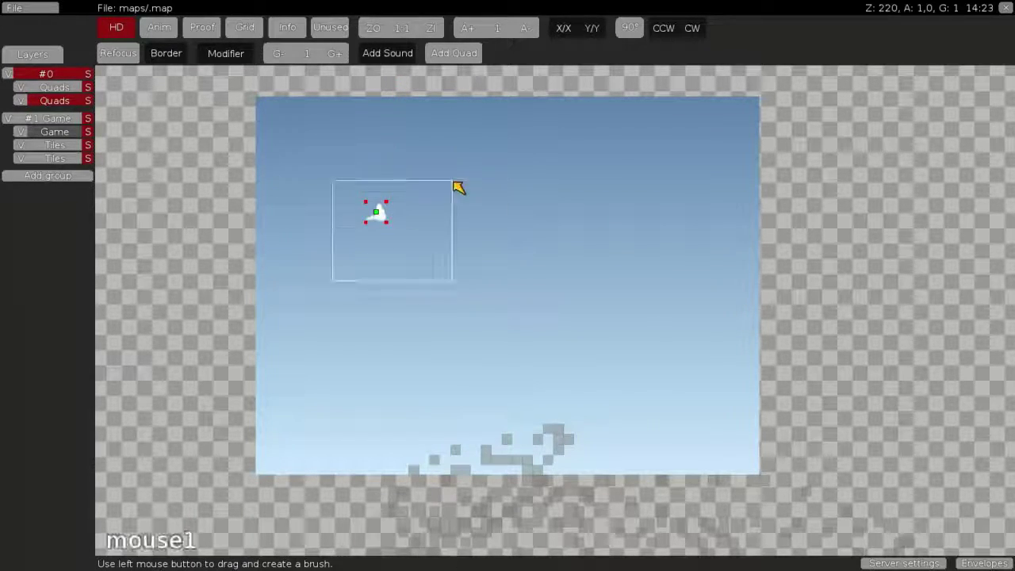
drag(453, 181, 454, 181)
Stamp many copies of the cloud quad across the sky background and release the brush.
click(377, 198)
click(466, 247)
click(540, 170)
click(341, 228)
click(467, 215)
click(496, 229)
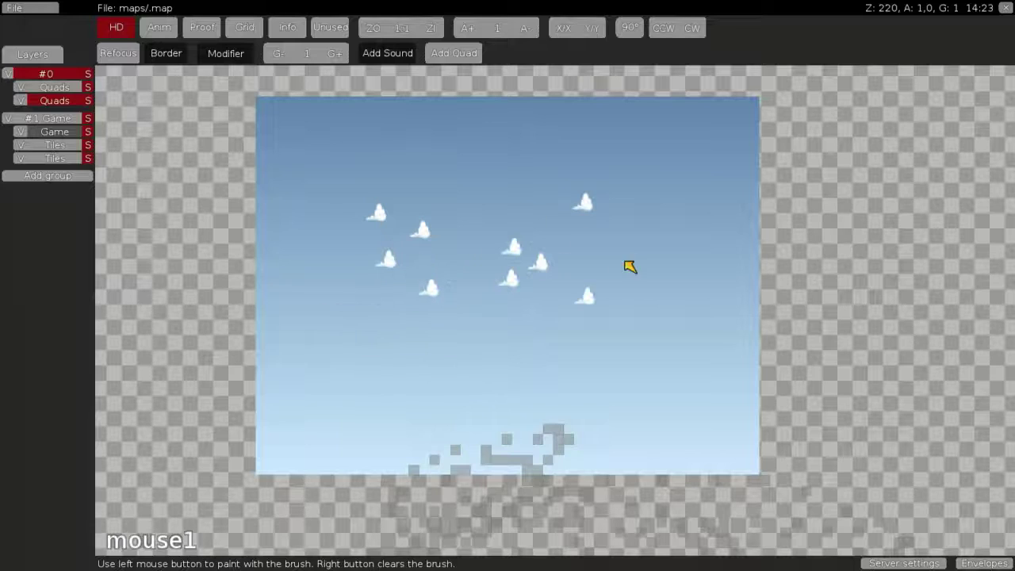
click(516, 285)
click(594, 335)
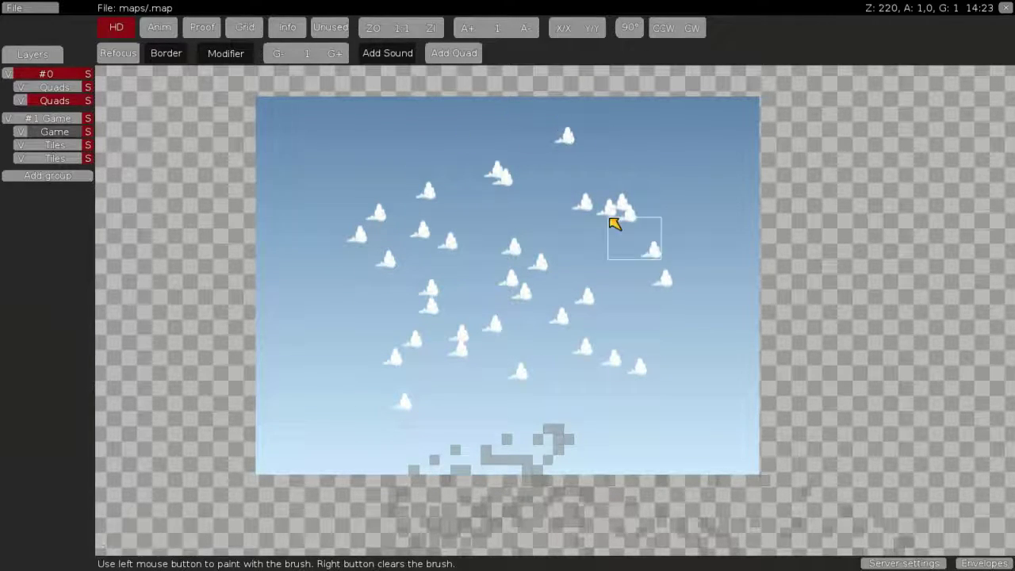
click(247, 111)
click(419, 116)
click(371, 149)
click(330, 179)
click(297, 242)
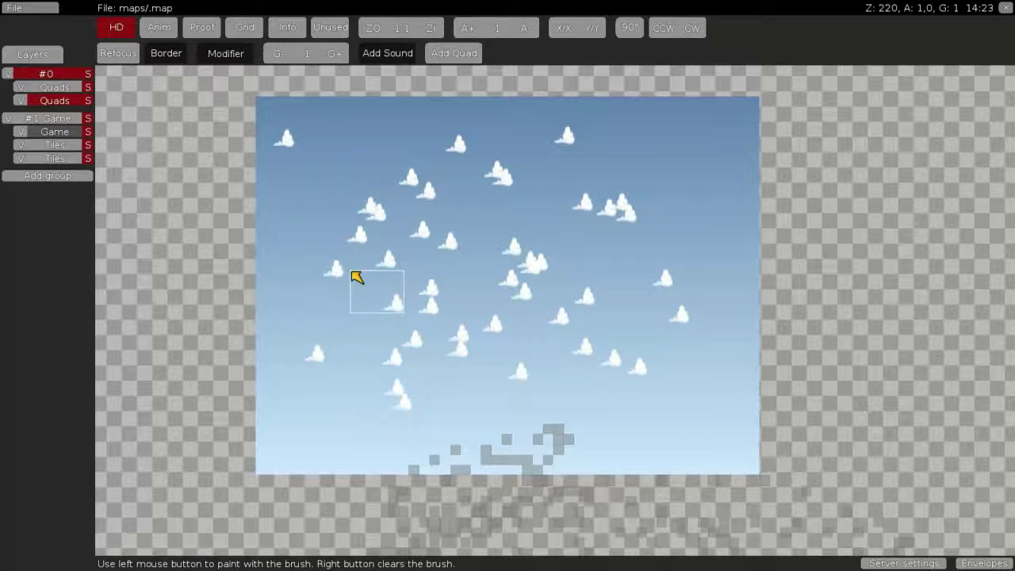
scroll(544, 373, up, 8)
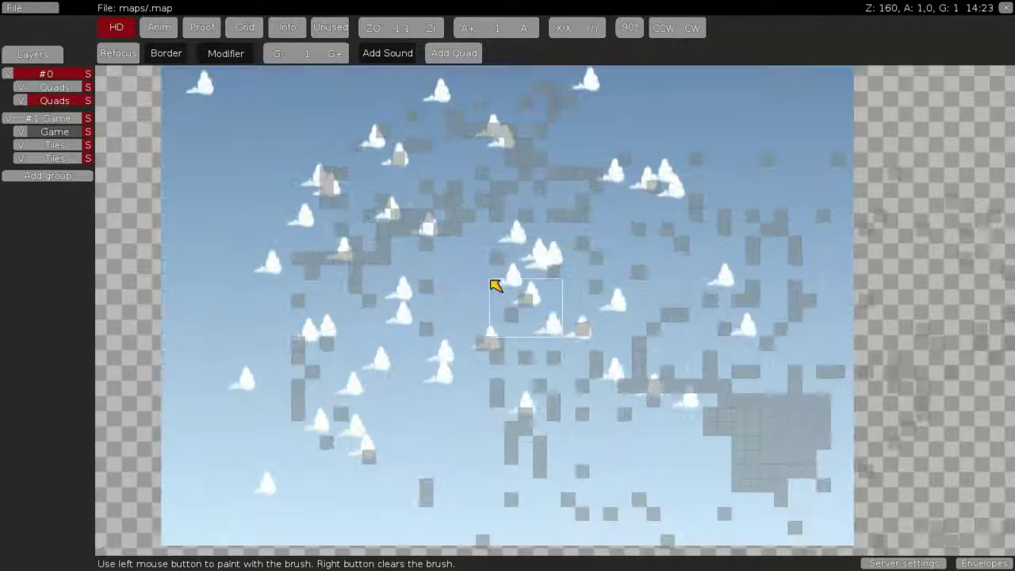
scroll(288, 129, down, 12)
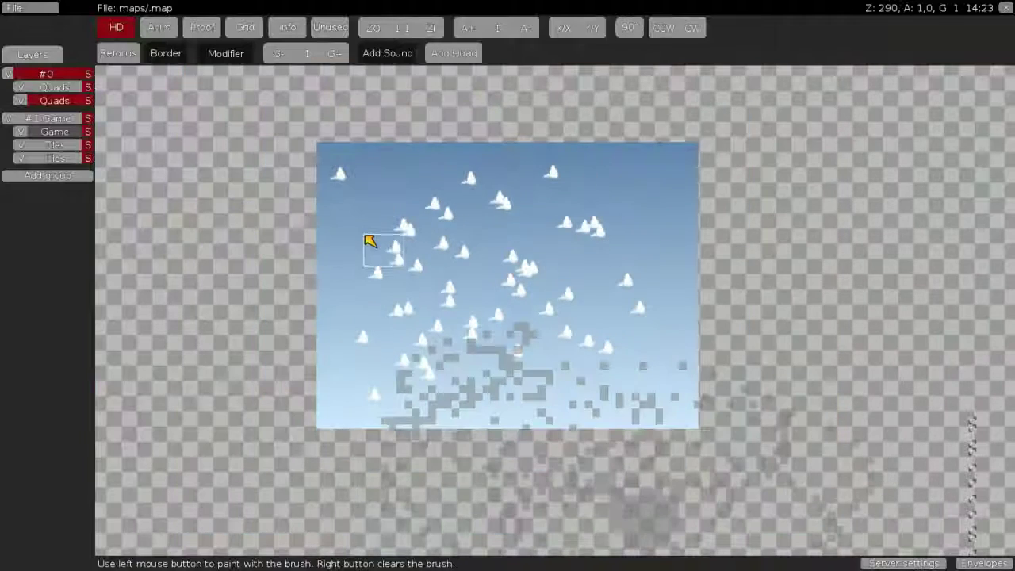
click(292, 193)
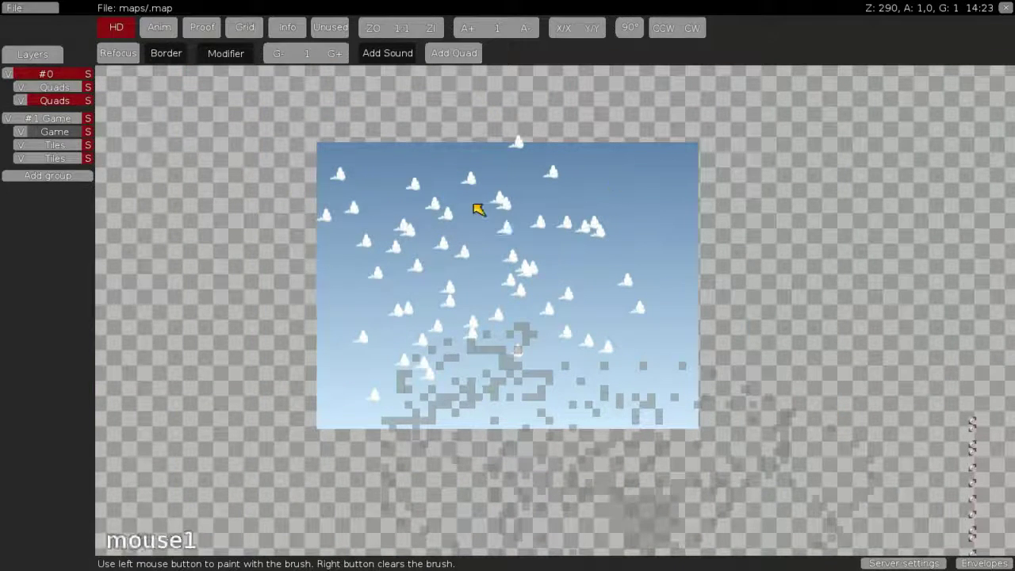
click(555, 230)
click(614, 182)
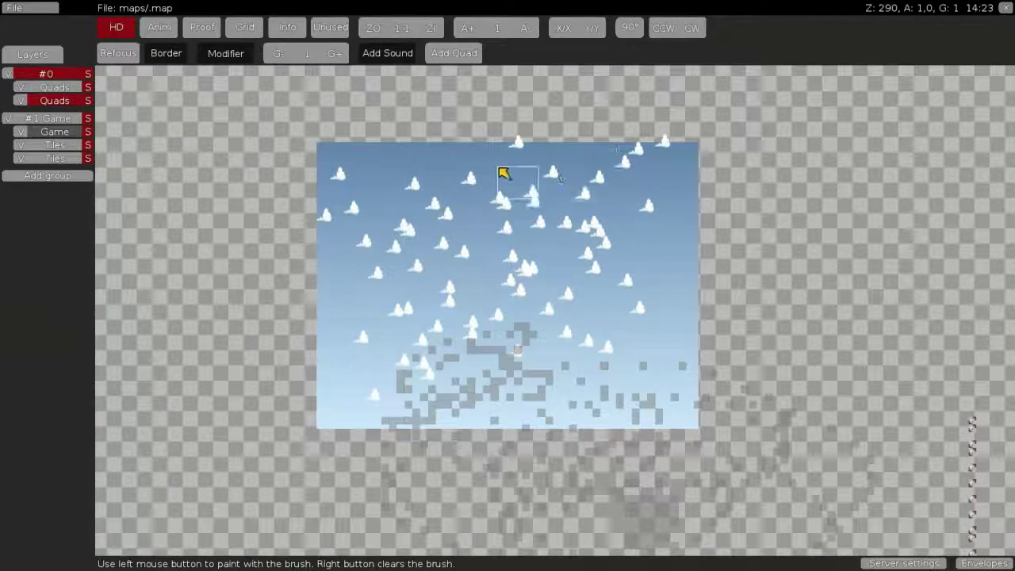
click(406, 234)
click(381, 278)
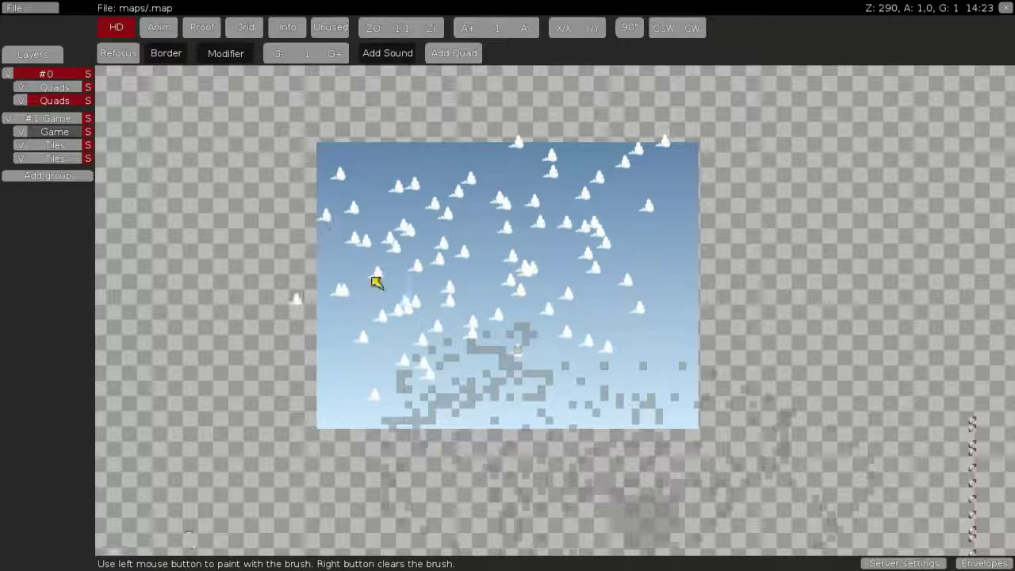
right_click(285, 254)
click(234, 135)
mouse_move(235, 115)
mouse_down()
mouse_move(768, 394)
mouse_move(770, 468)
mouse_up()
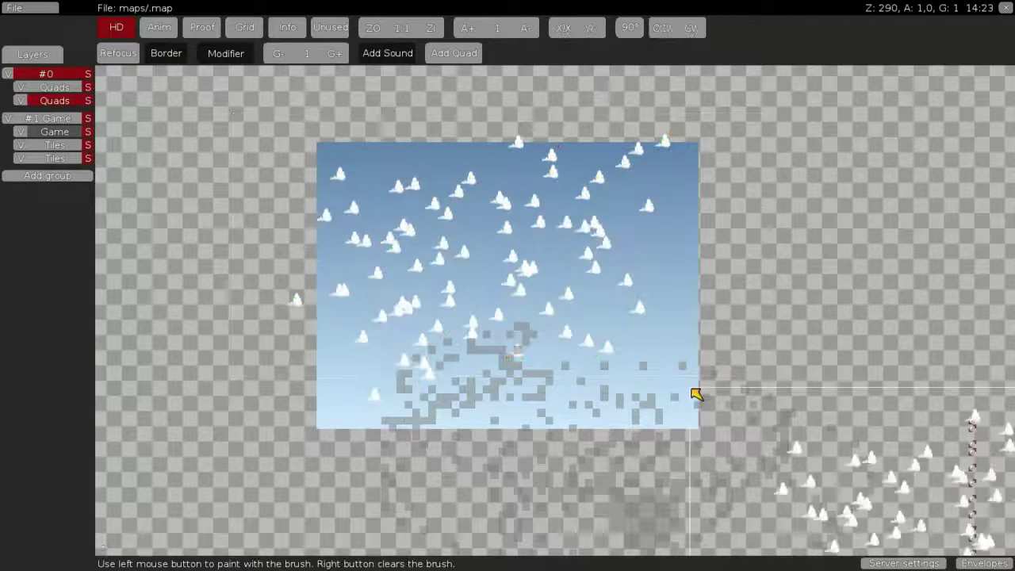
scroll(444, 206, down, 5)
right_click(575, 269)
scroll(582, 277, up, 6)
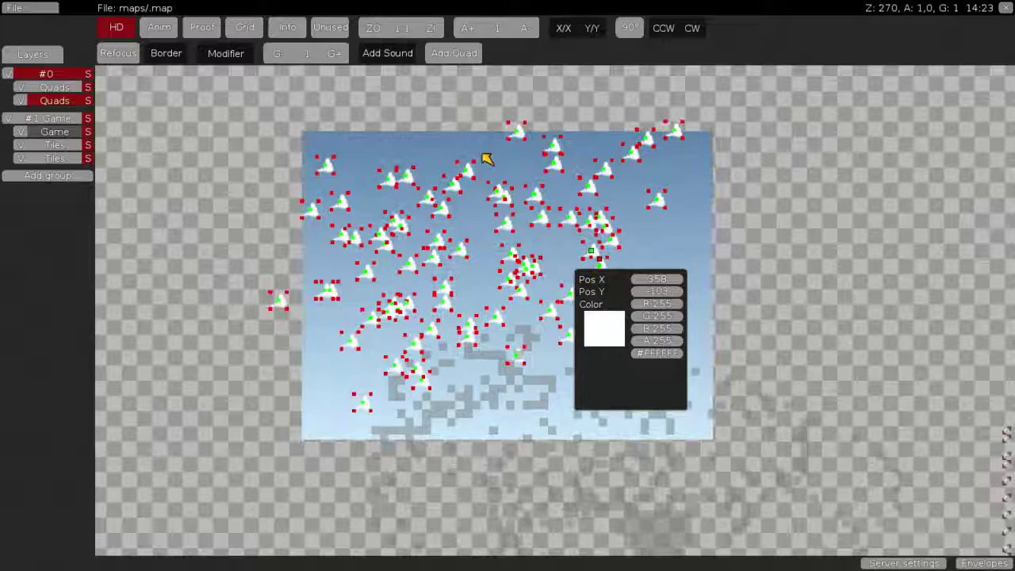
click(684, 241)
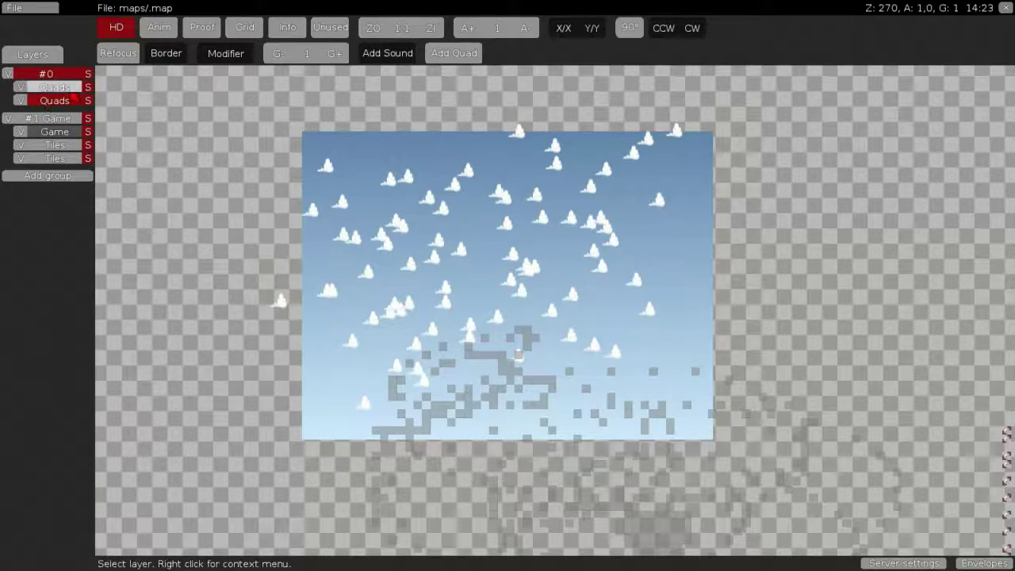
Set the cloud quads layer's Detail option to Yes.
right_click(73, 97)
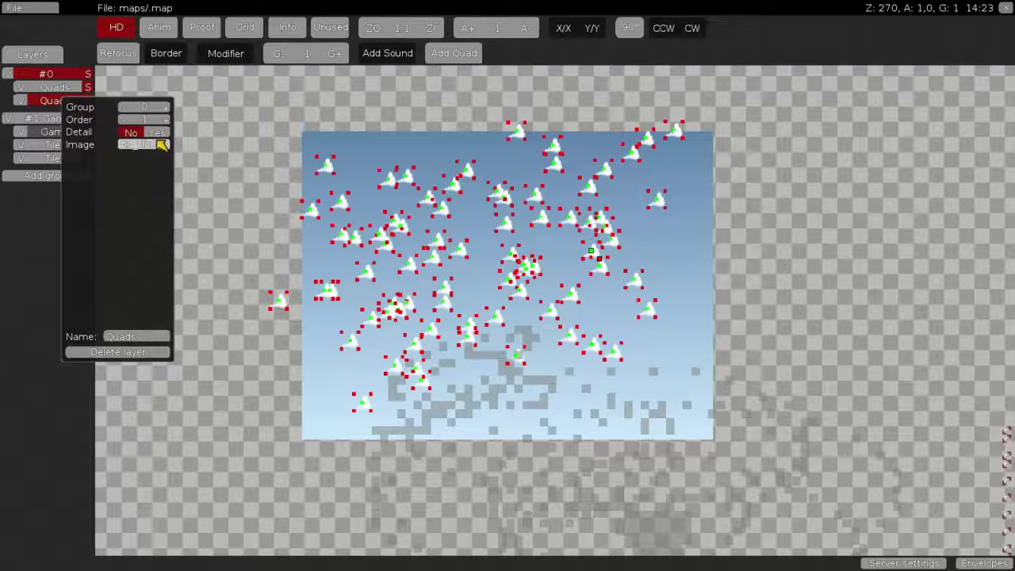
click(160, 133)
click(338, 133)
Switch to the game, view the High Detail option in its graphics settings, and return to the map editor.
key(ctrl+shift+e)
key(Escape)
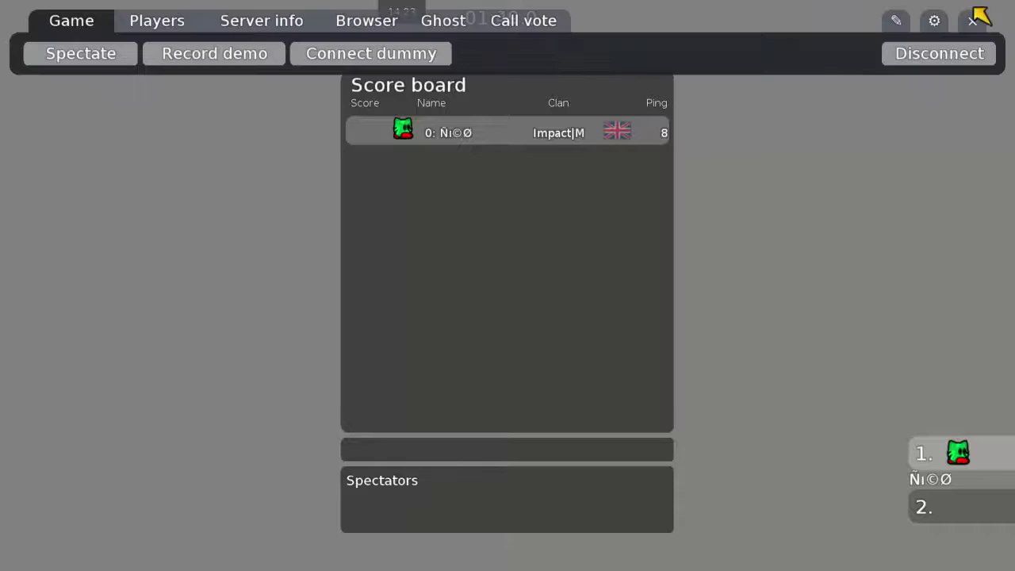
click(934, 21)
click(940, 302)
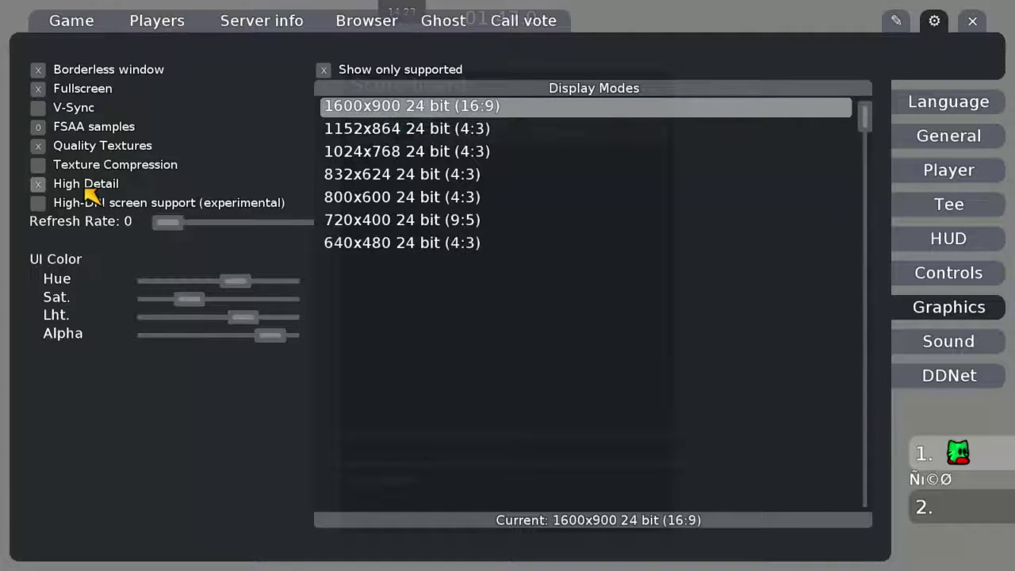
click(87, 26)
key(Escape)
key(ctrl+shift+e)
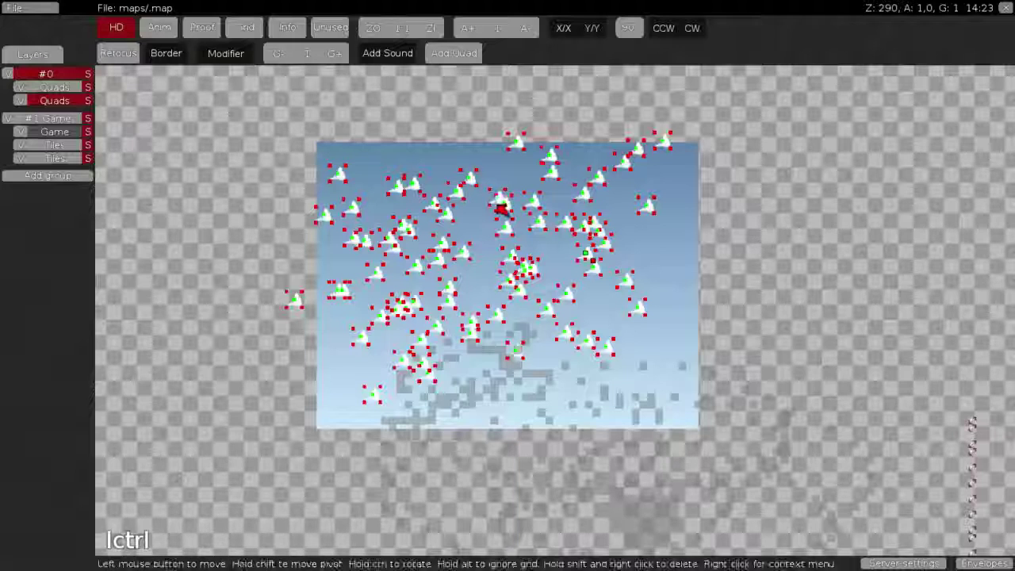
Switch to the game, log in to the remote console with the rcon password, and rerun the previous command to reload the map.
key(ctrl+shift+e)
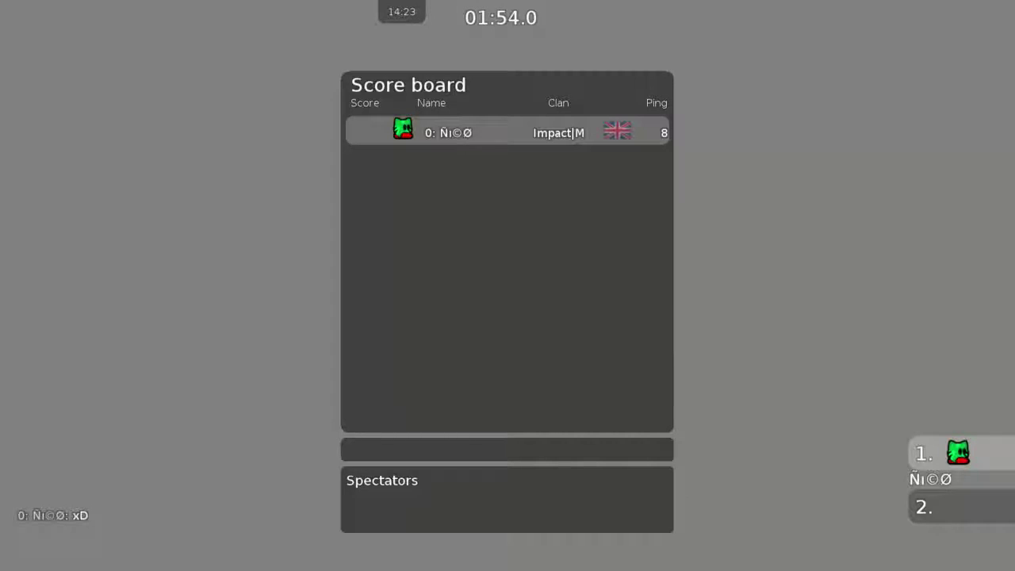
key(F2)
text(***)
key(Return)
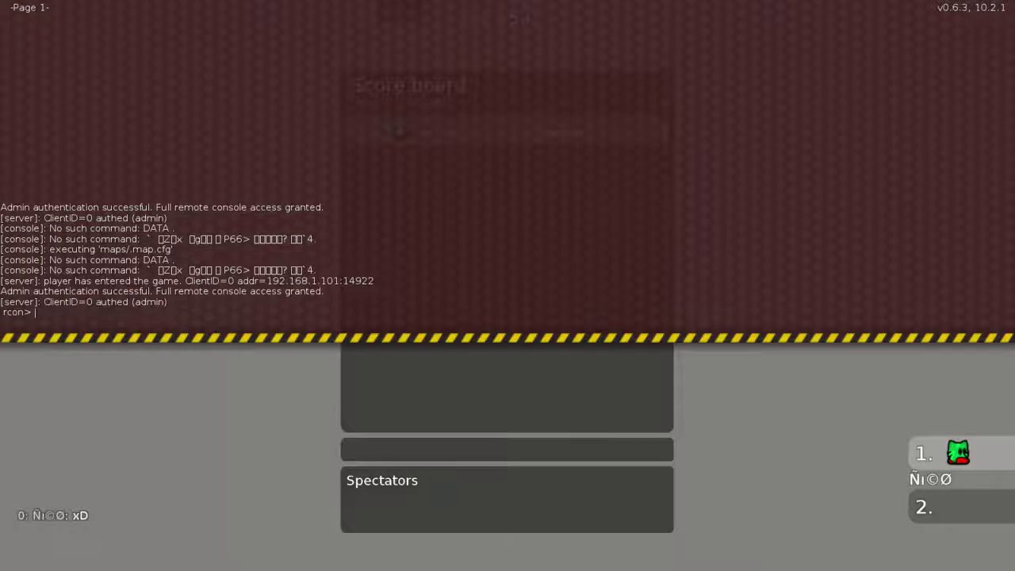
key(Up)
key(Return)
key(F2)
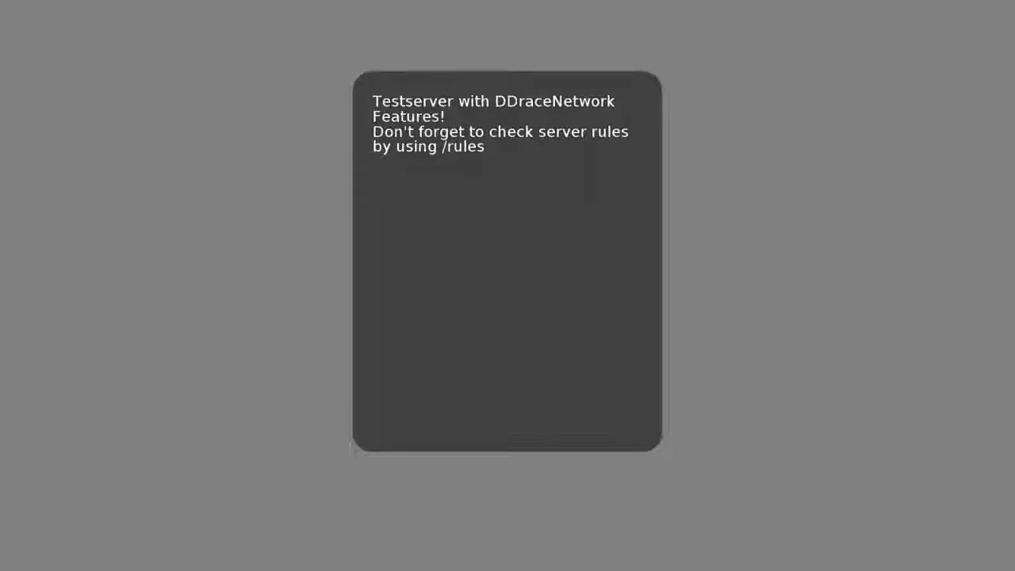
Turn off High Detail in the game's graphics settings and return to the map editor.
key(Escape)
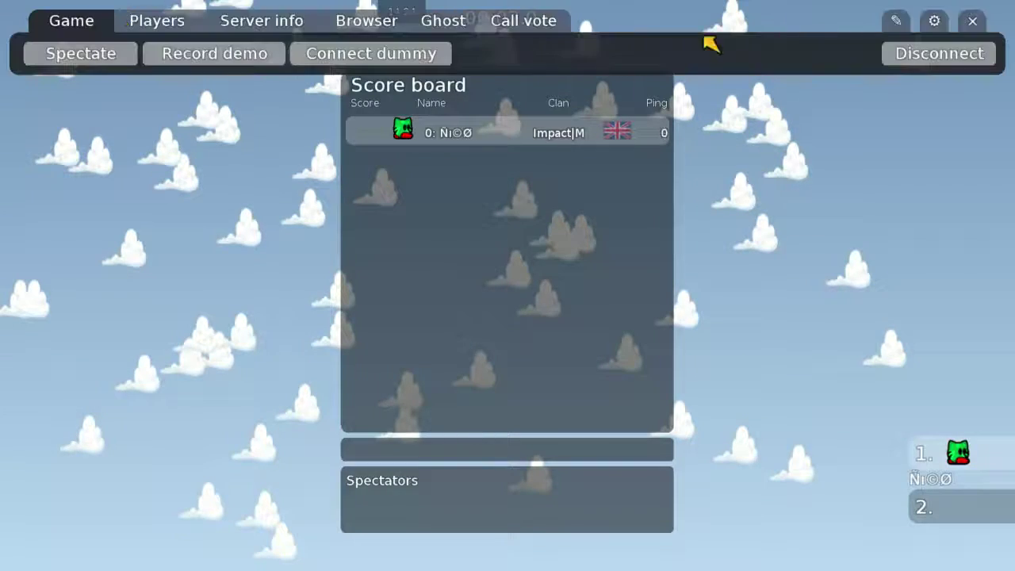
click(896, 20)
key(ctrl+shift+e)
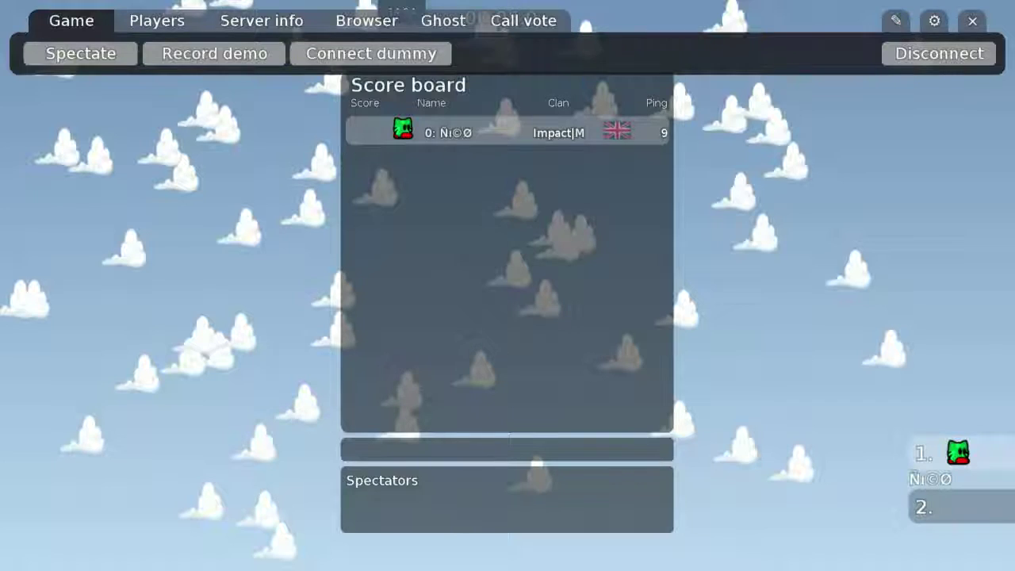
click(935, 22)
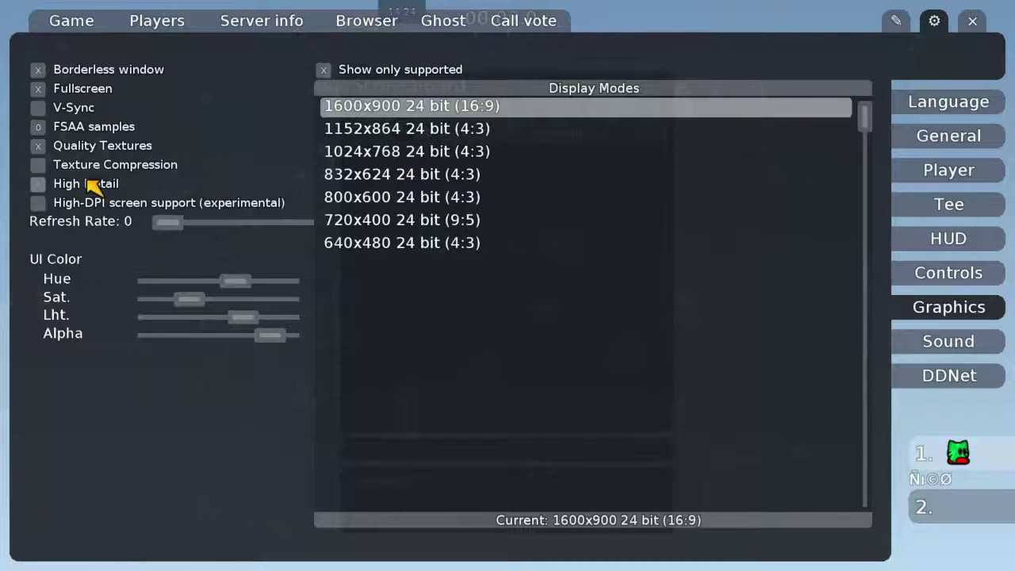
key(Escape)
key(ctrl+shift+e)
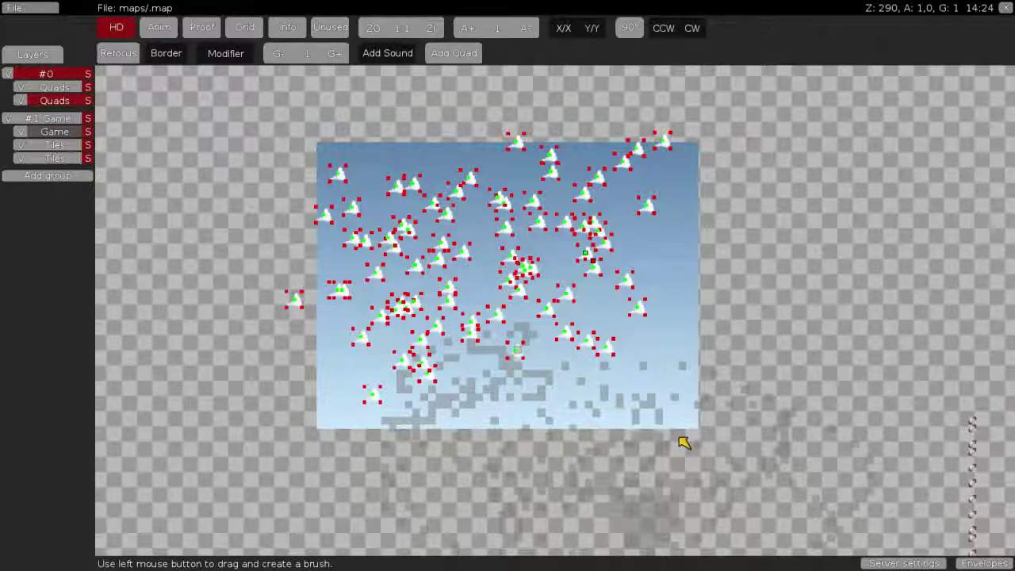
scroll(475, 272, up, 6)
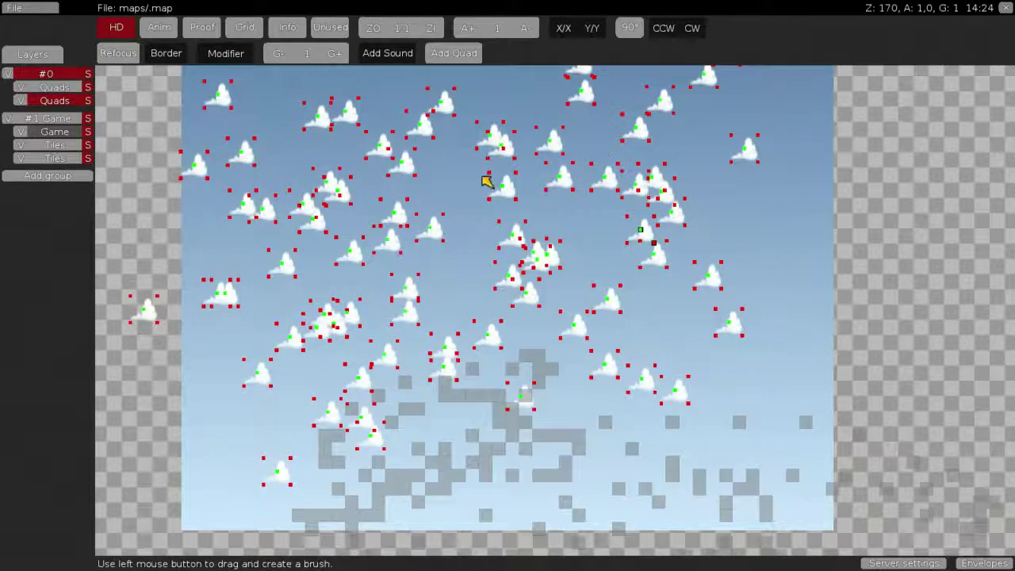
scroll(483, 179, down, 3)
middle_drag(480, 190, 376, 287)
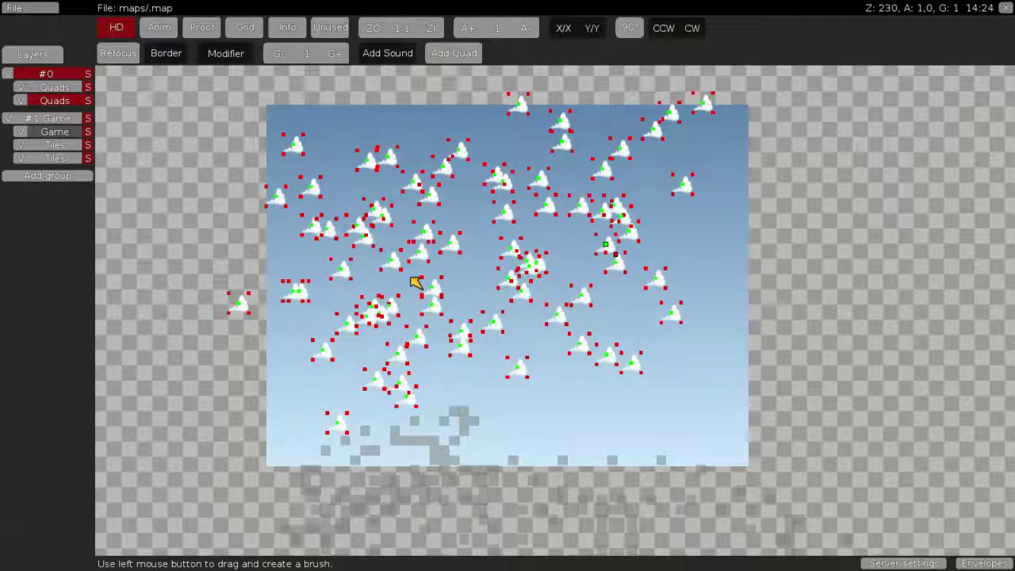
middle_drag(494, 383, 500, 274)
scroll(398, 314, up, 2)
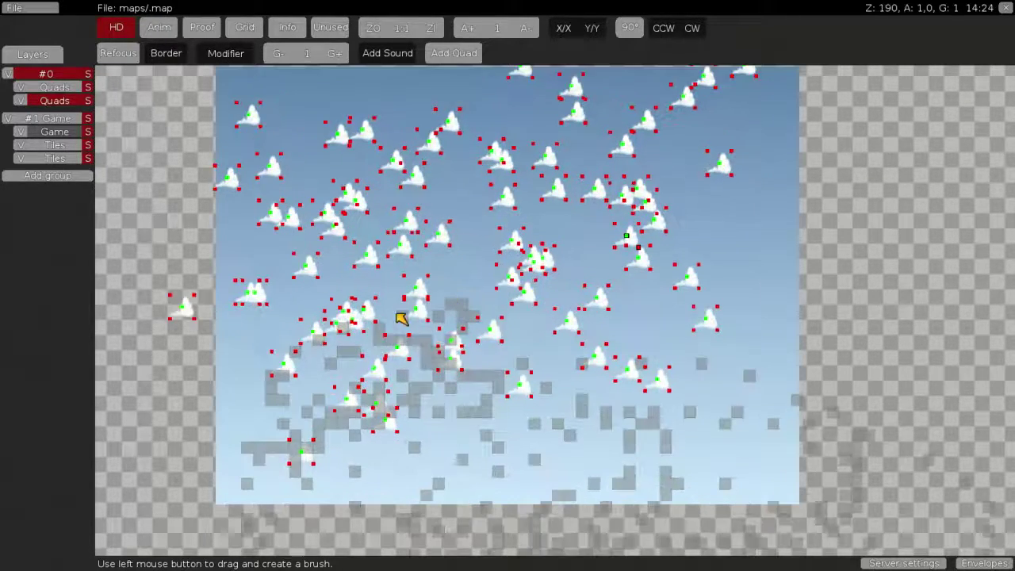
Examine the first Tiles layer and the properties of the sky quads layer, including its Detail option.
click(52, 144)
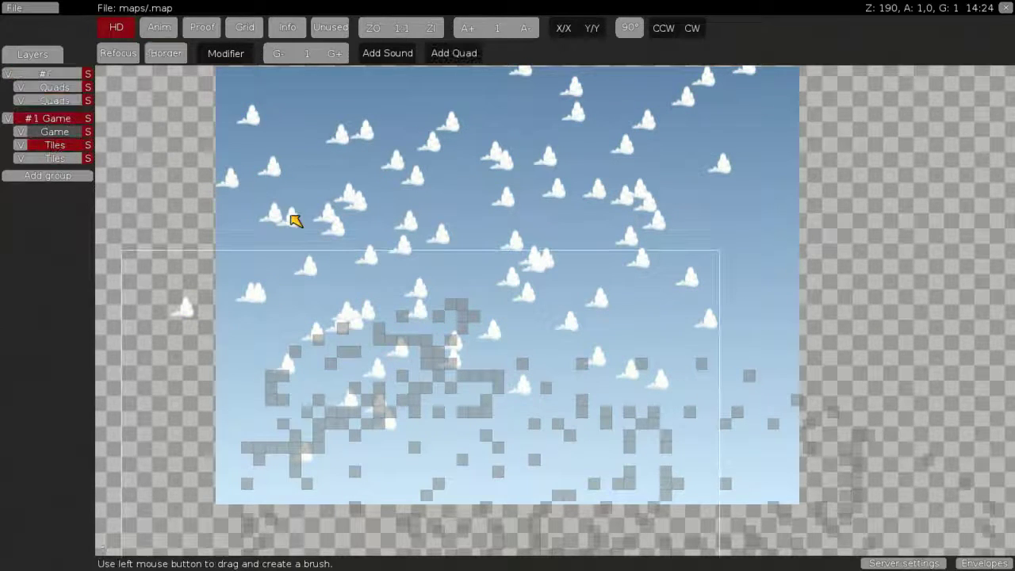
scroll(483, 291, down, 4)
middle_drag(483, 290, 529, 261)
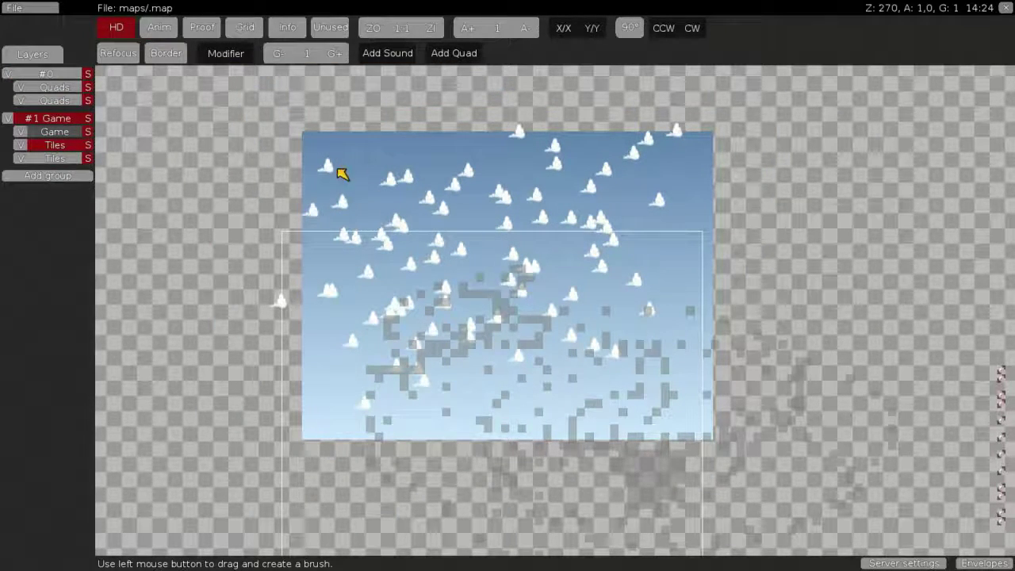
click(67, 93)
right_click(65, 91)
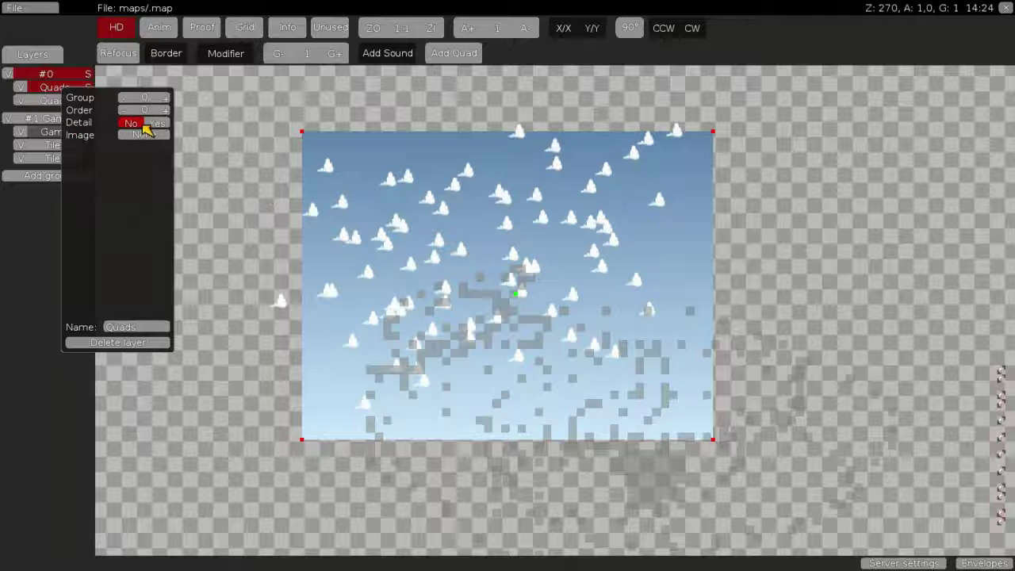
click(380, 173)
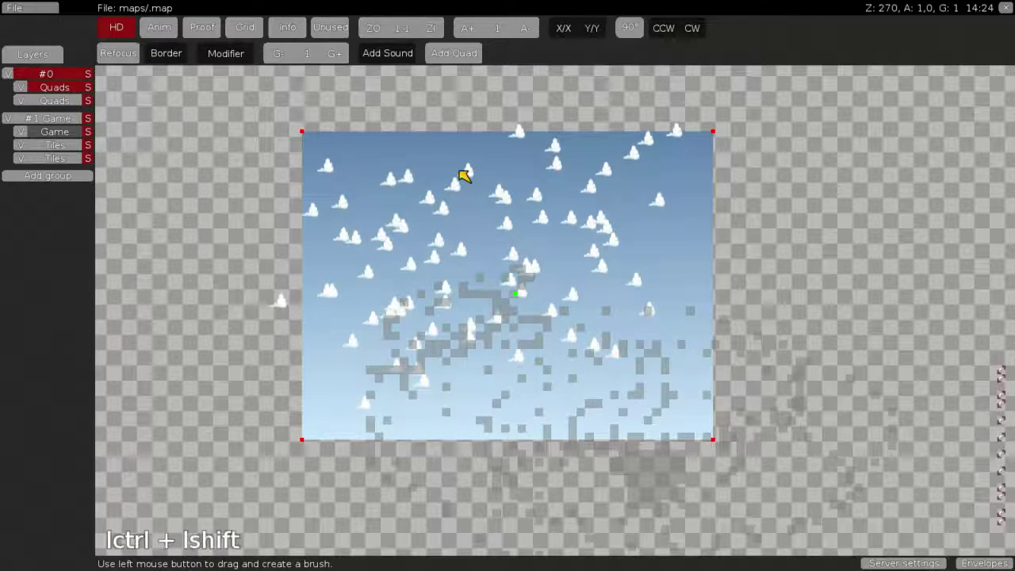
Switch to the game, run the reload command in the remote console, and return to the map editor.
key(ctrl+shift+e)
key(F2)
text(reload)
key(Return)
key(F2)
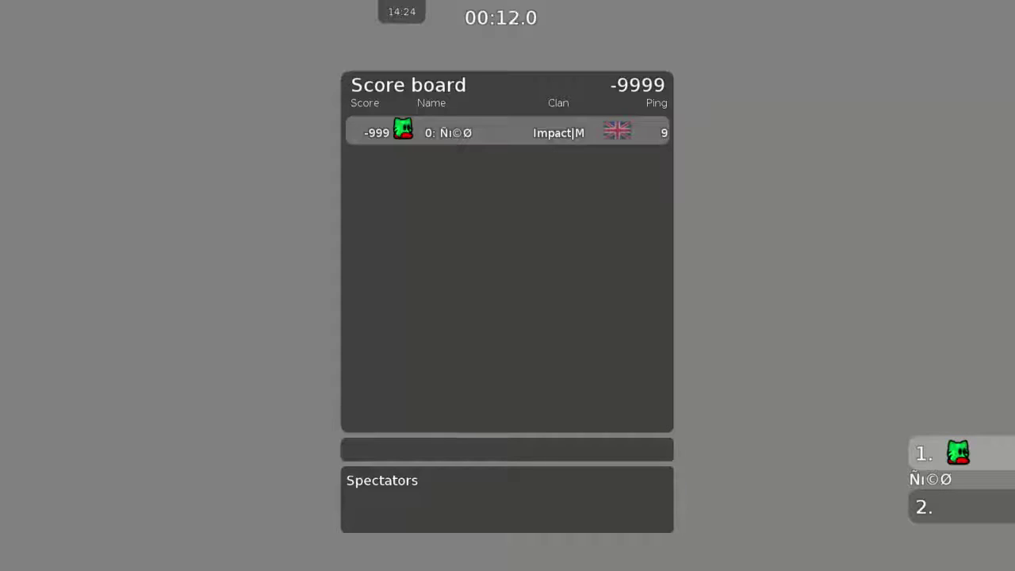
key(ctrl+shift+e)
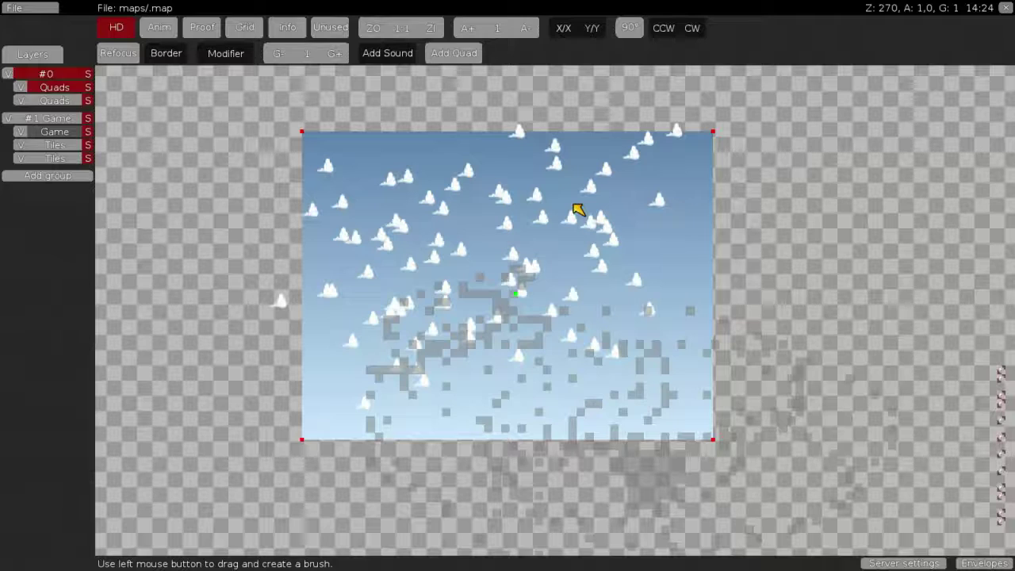
middle_drag(572, 204, 464, 210)
scroll(477, 246, down, 6)
middle_drag(476, 246, 420, 244)
scroll(421, 244, up, 6)
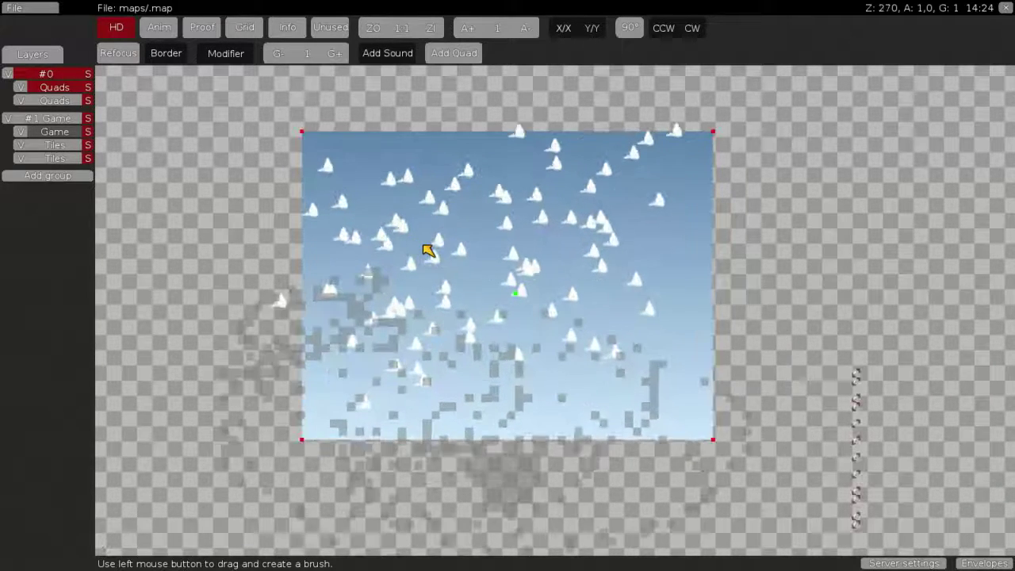
scroll(429, 244, up, 2)
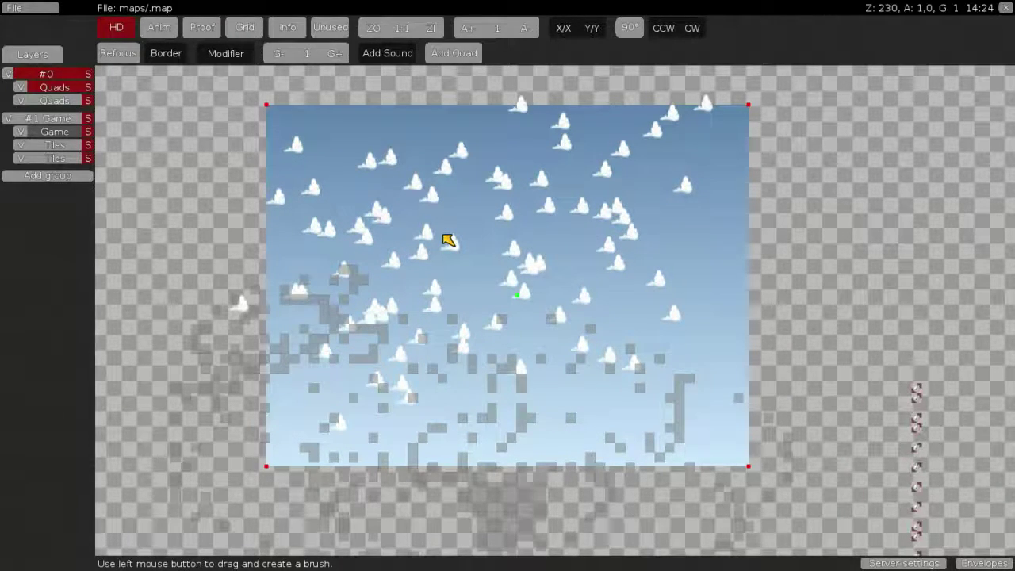
middle_drag(540, 247, 621, 145)
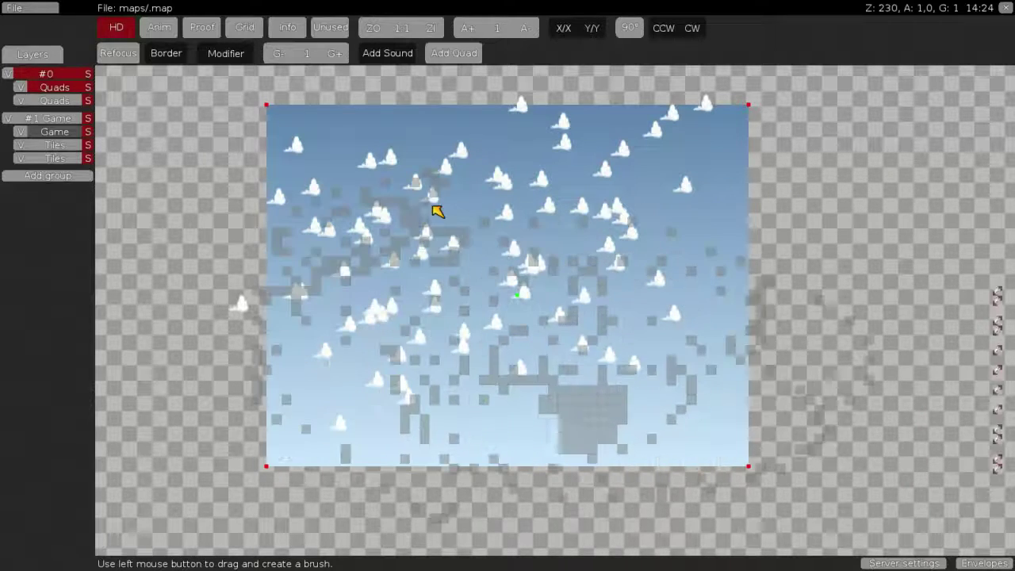
Erase the painted tiles on the Game layer by stamping a large empty brush over them, and clear the brush.
scroll(430, 204, down, 3)
click(47, 130)
middle_drag(482, 342, 355, 264)
middle_drag(507, 383, 447, 228)
middle_drag(734, 359, 492, 409)
scroll(589, 388, down, 15)
drag(556, 424, 881, 268)
click(170, 163)
middle_drag(503, 149, 591, 176)
click(695, 180)
scroll(495, 284, down, 4)
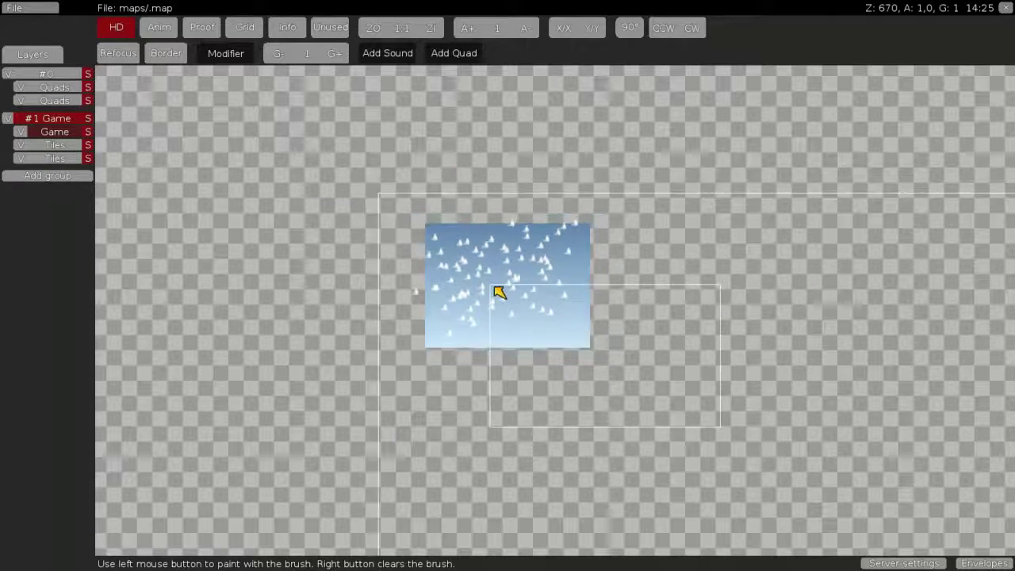
scroll(493, 283, up, 11)
right_click(493, 284)
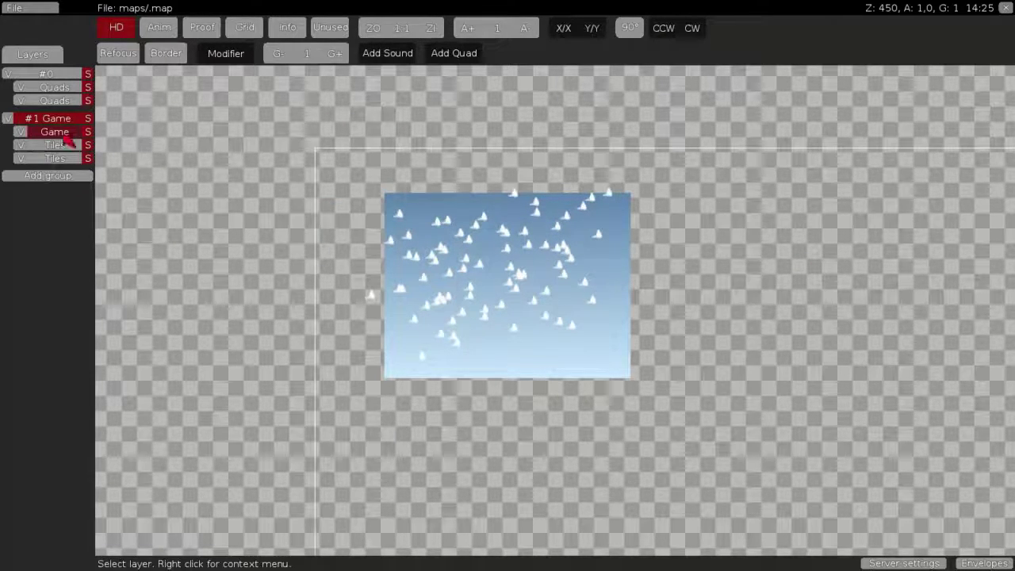
Delete the quads layer that uses the bg_cloud1 image.
click(60, 98)
right_click(59, 97)
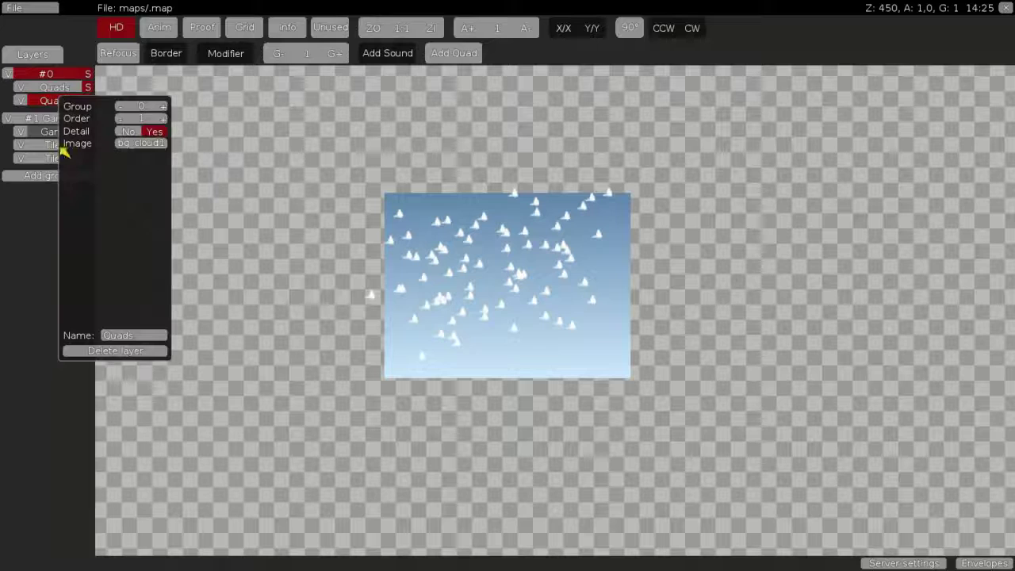
click(96, 351)
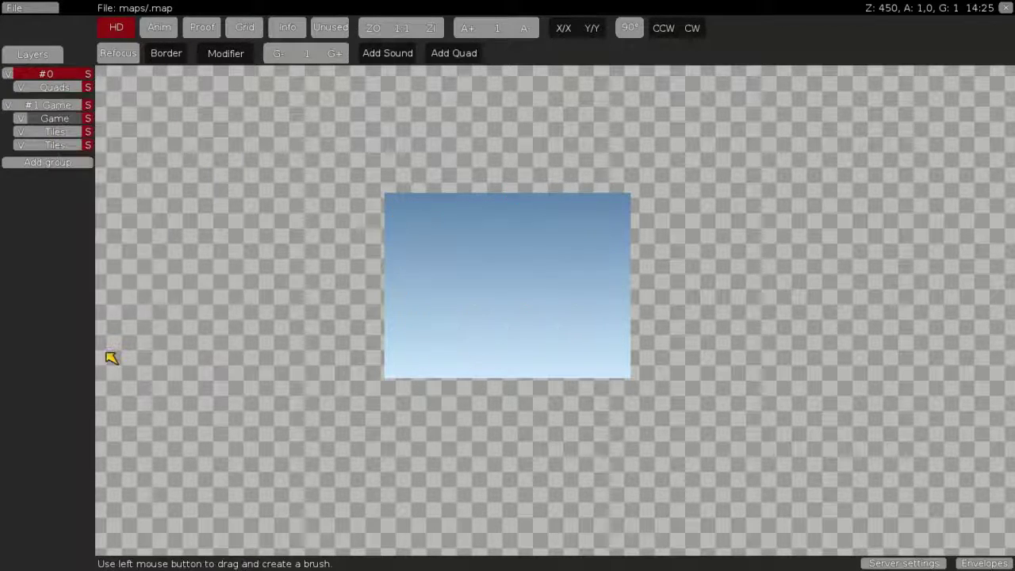
scroll(627, 389, up, 2)
click(47, 104)
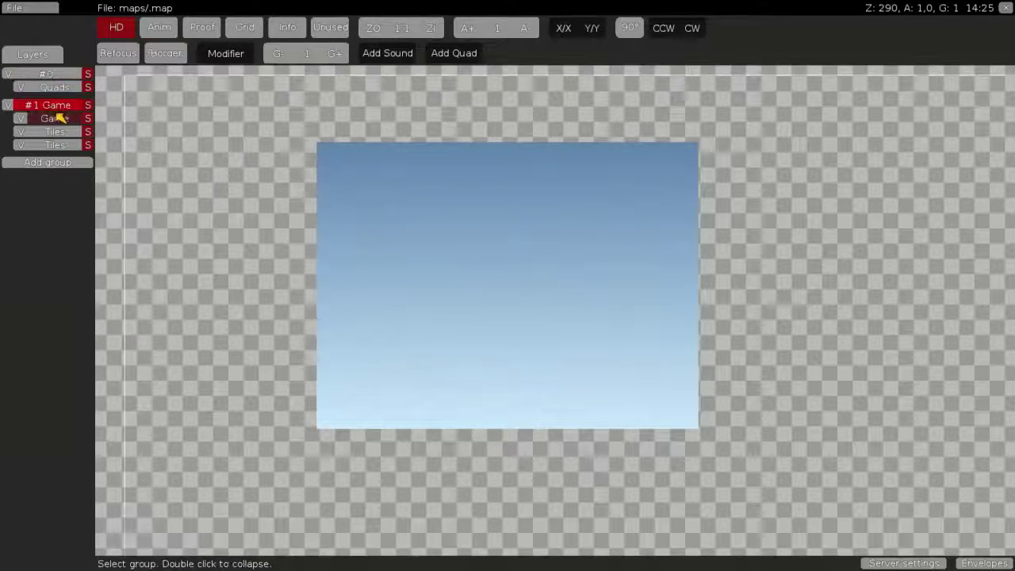
key(space)
click(149, 88)
scroll(448, 251, up, 9)
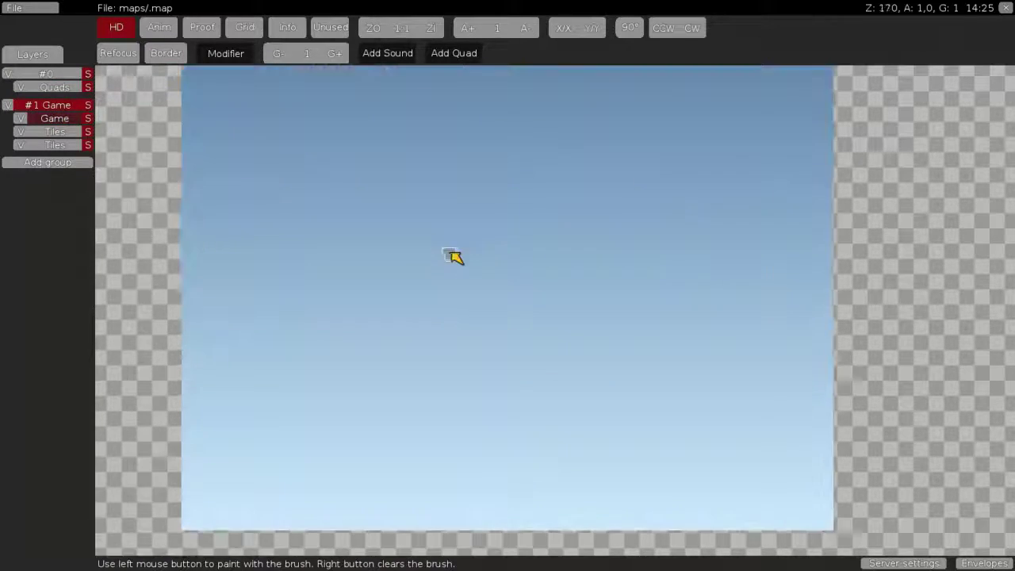
scroll(224, 230, down, 9)
scroll(305, 238, up, 8)
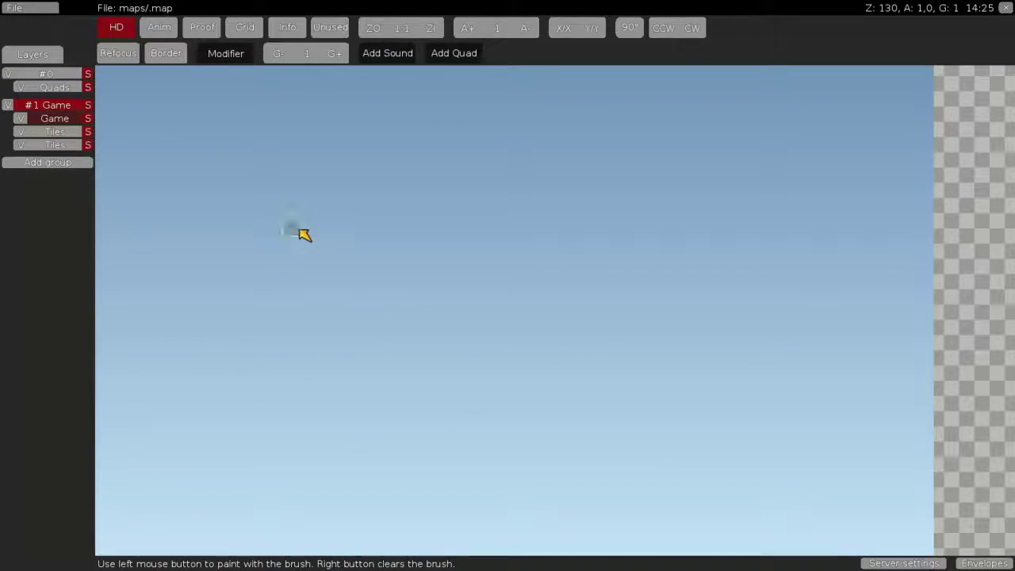
Add the generic_clear image to the map's images.
right_click(73, 133)
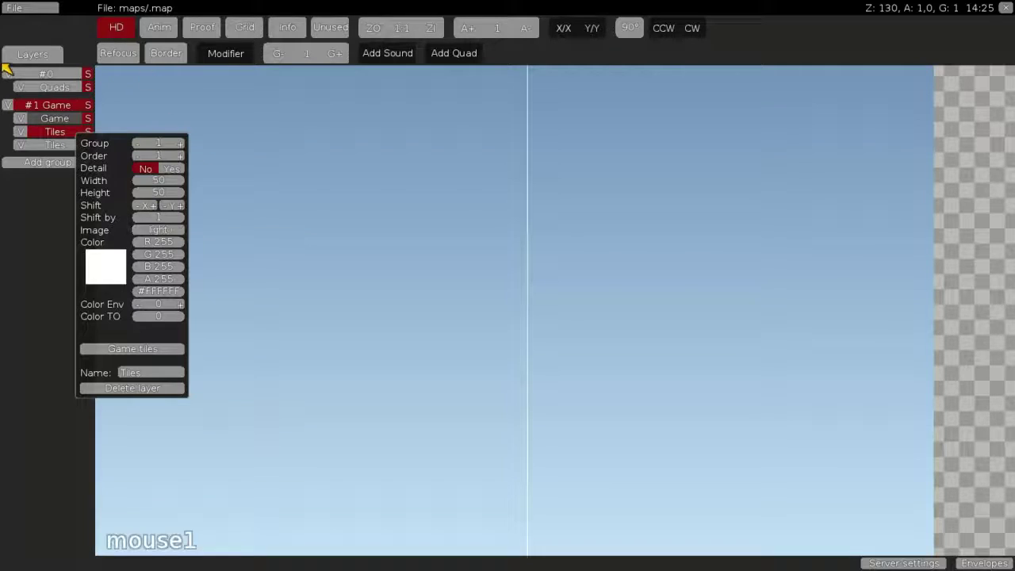
click(3, 62)
click(24, 55)
click(51, 157)
click(198, 183)
scroll(219, 248, down, 1)
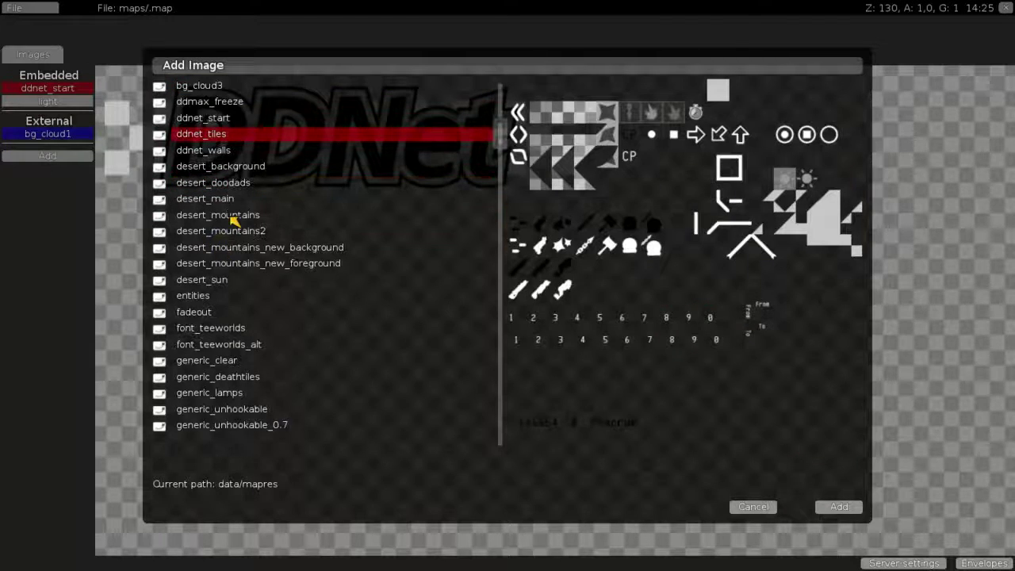
scroll(233, 222, down, 2)
click(227, 296)
double_click(228, 263)
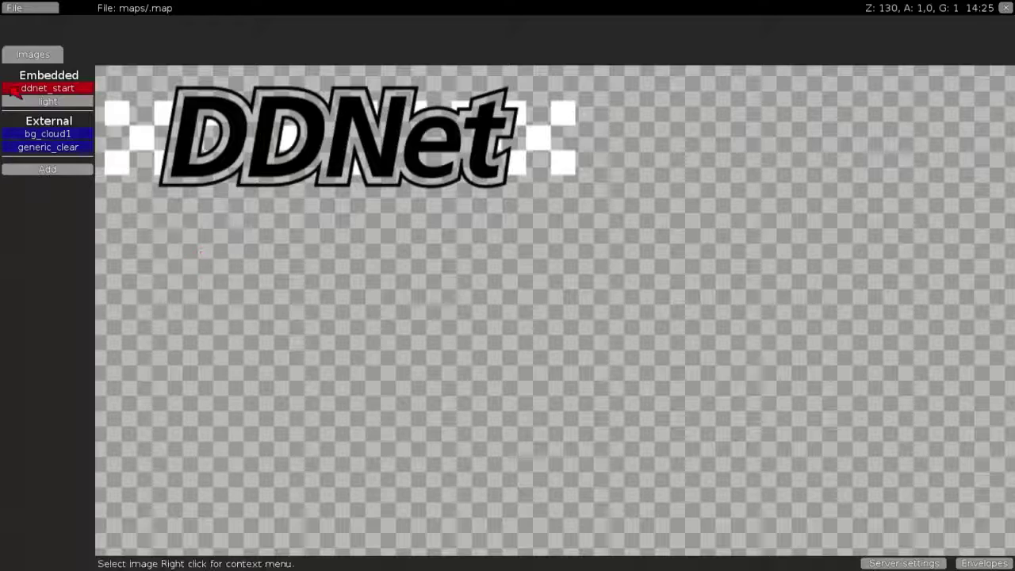
Embed the generic_clear image in the map and return to the layers view.
click(57, 57)
click(56, 57)
click(55, 62)
click(42, 146)
right_click(40, 145)
click(103, 157)
click(39, 61)
click(36, 61)
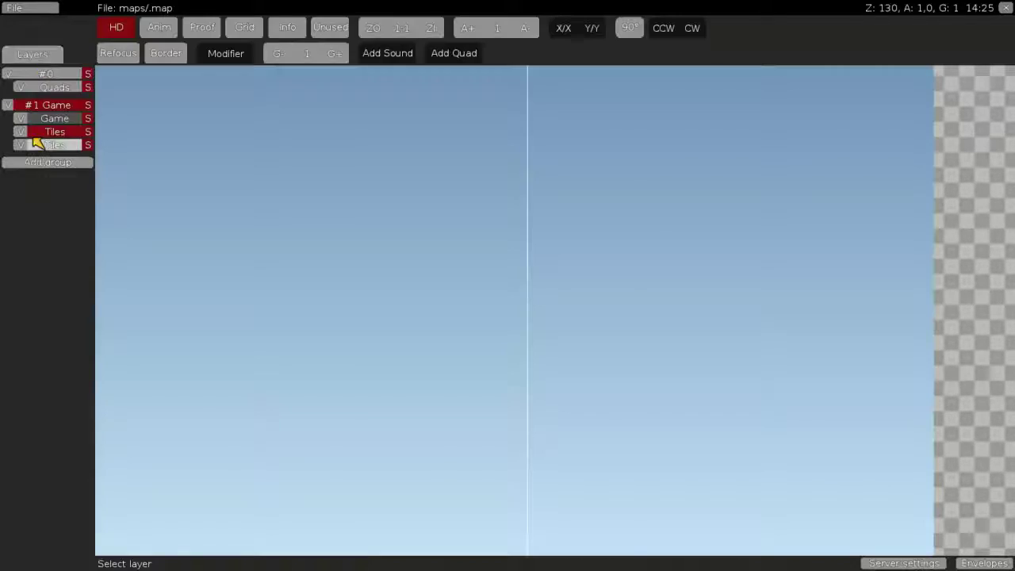
Set the first Tiles layer's image to generic_clear.
right_click(46, 107)
click(37, 129)
right_click(33, 129)
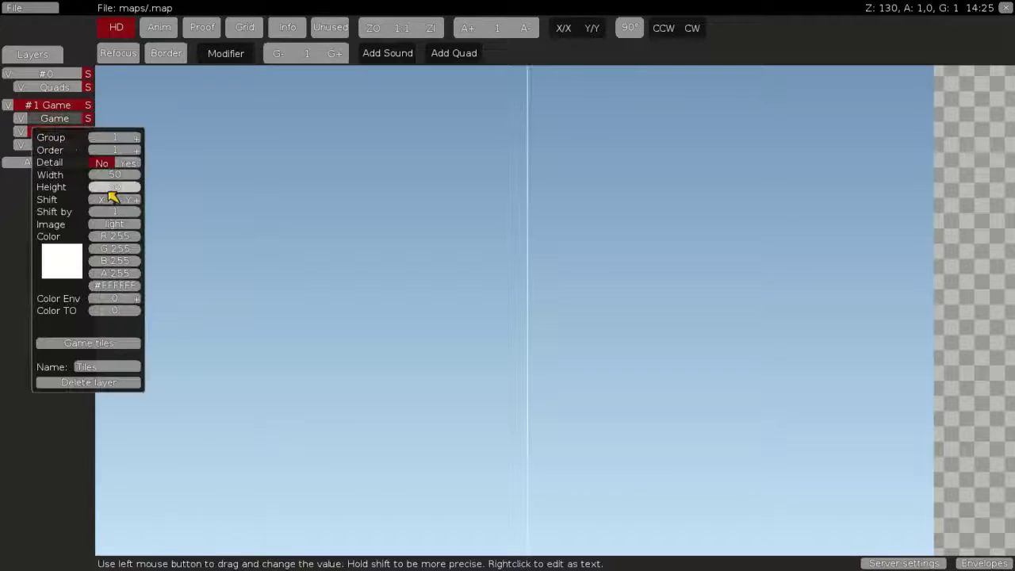
click(126, 229)
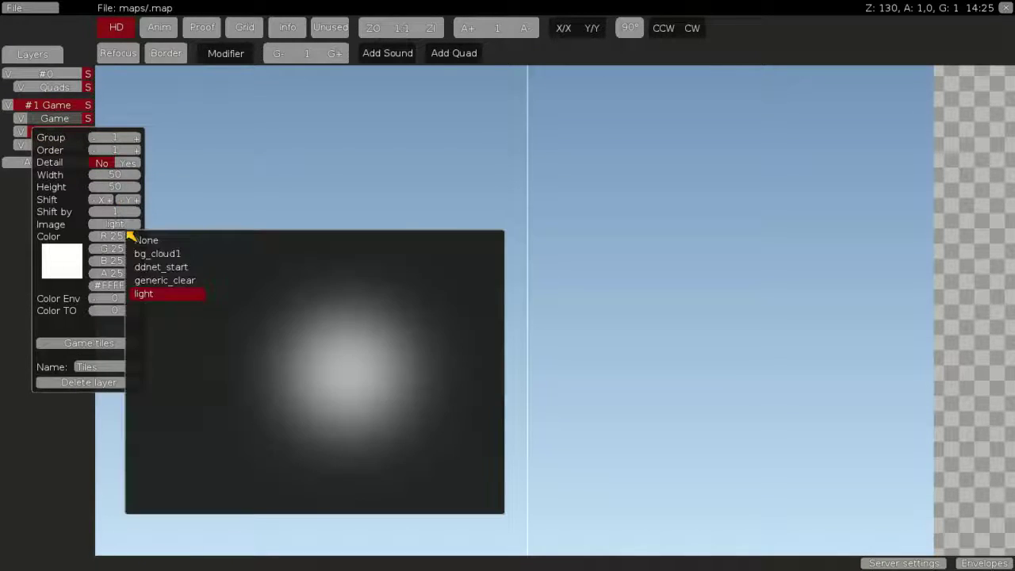
click(185, 287)
click(300, 172)
Pick a block of generic_clear tiles as the brush and paint a large irregular patch on the first Tiles layer.
middle_drag(574, 244, 749, 289)
scroll(749, 289, down, 4)
middle_drag(828, 257, 472, 367)
click(478, 371)
key(space)
mouse_move(248, 98)
mouse_down()
mouse_move(159, 148)
mouse_move(193, 150)
mouse_up()
scroll(221, 193, up, 1)
mouse_move(248, 179)
mouse_down()
mouse_move(555, 178)
mouse_move(423, 217)
mouse_move(344, 217)
mouse_move(389, 245)
mouse_move(550, 130)
mouse_move(474, 218)
mouse_move(321, 271)
mouse_move(290, 218)
mouse_up()
right_click(293, 220)
scroll(361, 256, down, 1)
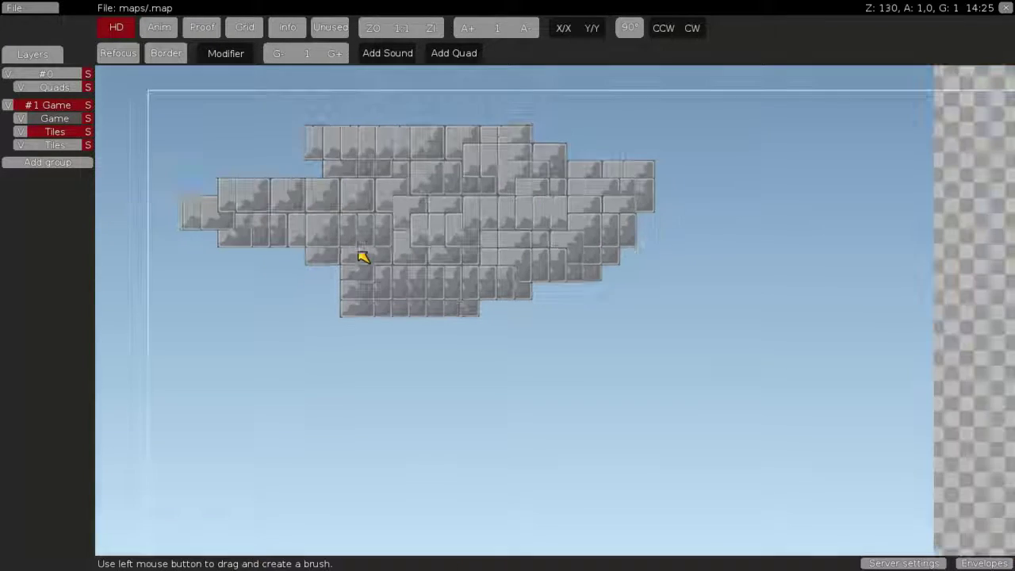
scroll(396, 255, up, 2)
drag(324, 247, 463, 143)
scroll(412, 217, down, 5)
mouse_move(601, 447)
middle_down()
mouse_move(579, 401)
mouse_move(508, 375)
middle_up()
middle_drag(422, 308, 448, 374)
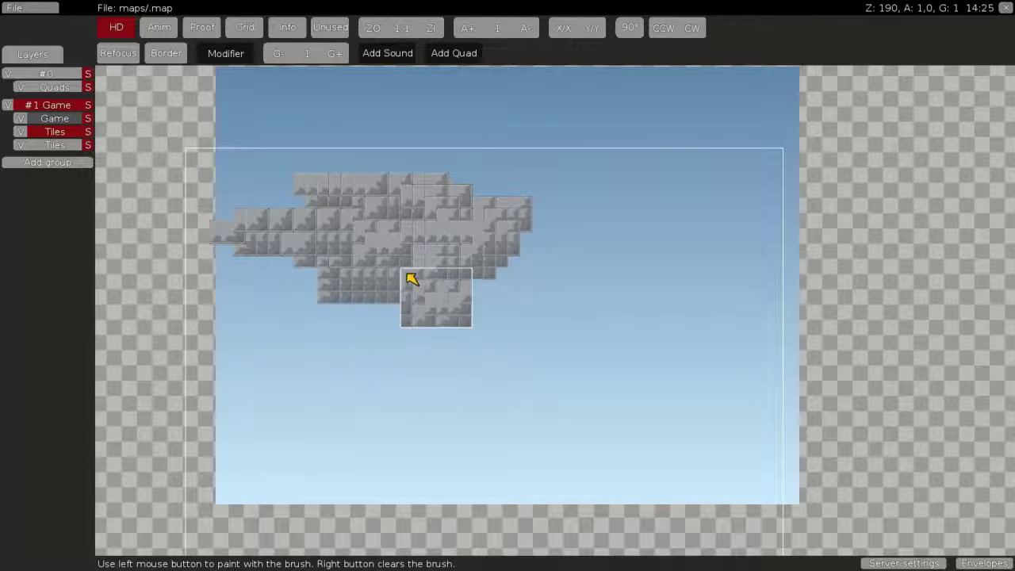
Auto-map the first Tiles layer with the Random small blocks rule.
click(55, 133)
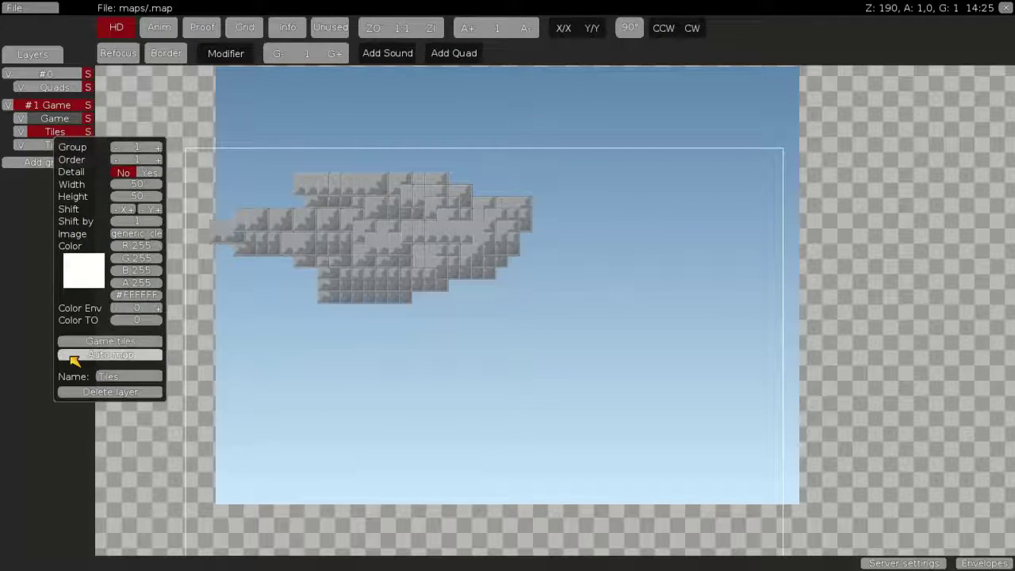
click(74, 357)
click(145, 385)
scroll(845, 354, up, 4)
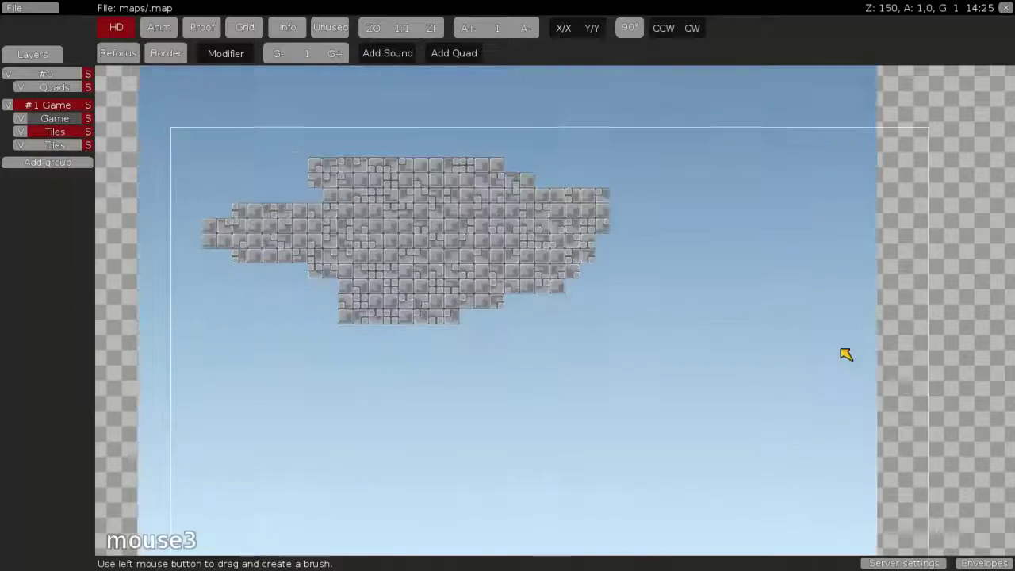
scroll(333, 308, down, 1)
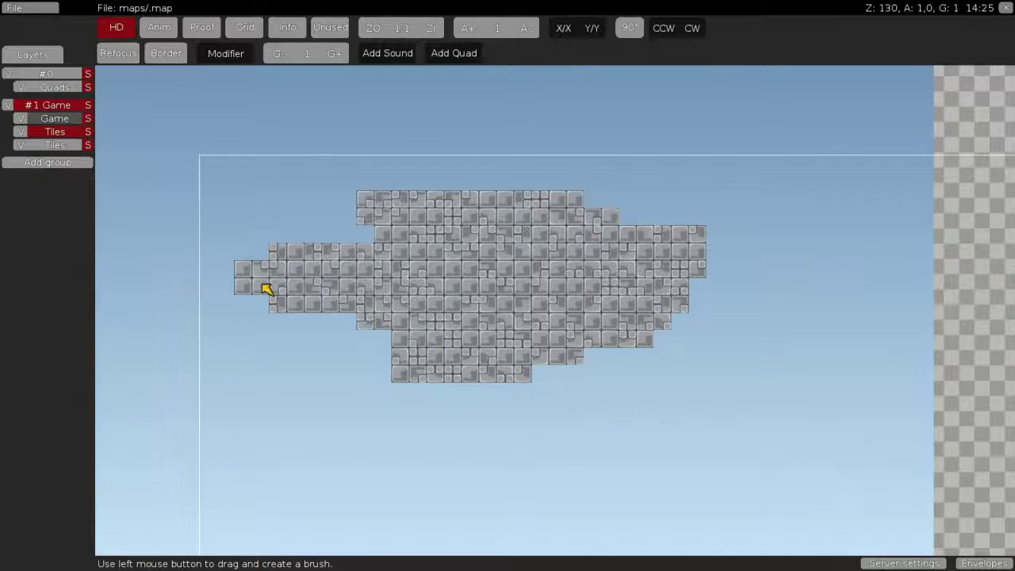
Try painting solid tiles by hand on the Game layer along the block patch's upper edge, and erase them.
click(64, 119)
key(space)
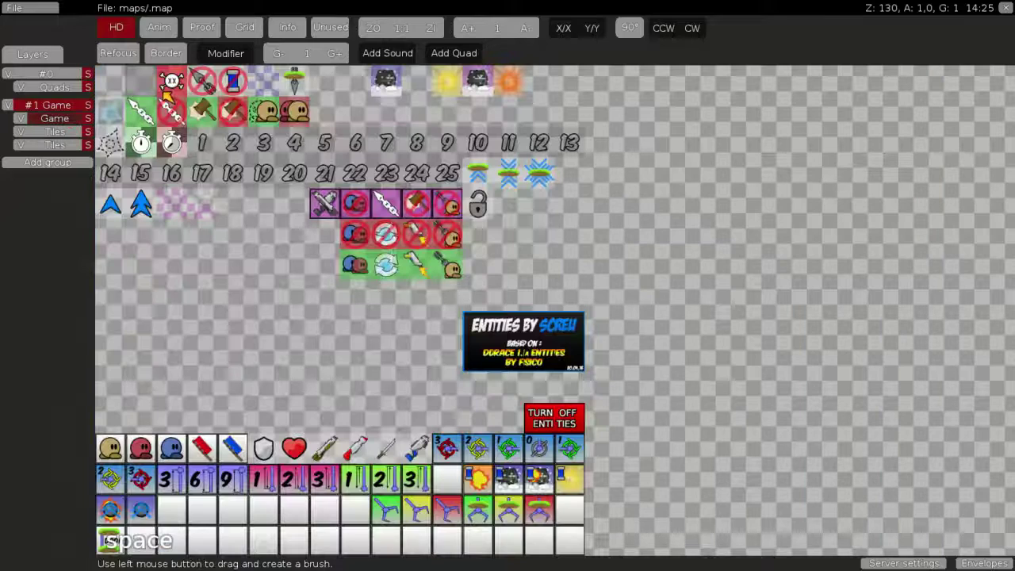
click(141, 89)
drag(379, 214, 473, 187)
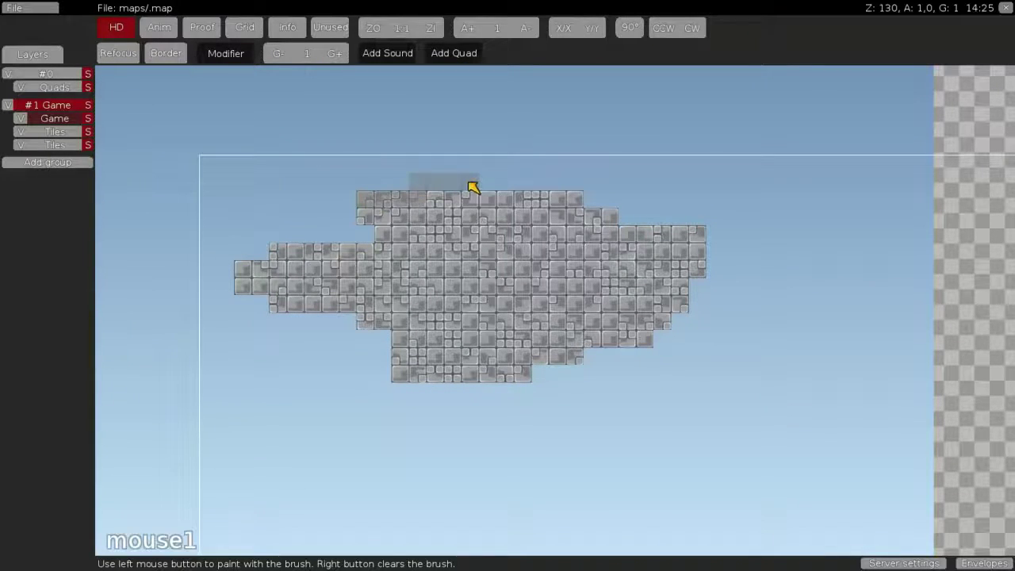
right_click(409, 204)
mouse_move(376, 197)
mouse_down()
mouse_move(405, 208)
mouse_move(527, 191)
mouse_move(577, 202)
mouse_up()
right_click(372, 191)
mouse_move(508, 204)
mouse_down()
mouse_move(558, 234)
mouse_move(162, 302)
mouse_move(384, 334)
mouse_up()
right_click(385, 334)
mouse_move(317, 428)
mouse_down()
mouse_move(738, 450)
mouse_move(342, 322)
mouse_move(156, 183)
mouse_move(209, 178)
mouse_move(207, 117)
mouse_up()
right_click(178, 140)
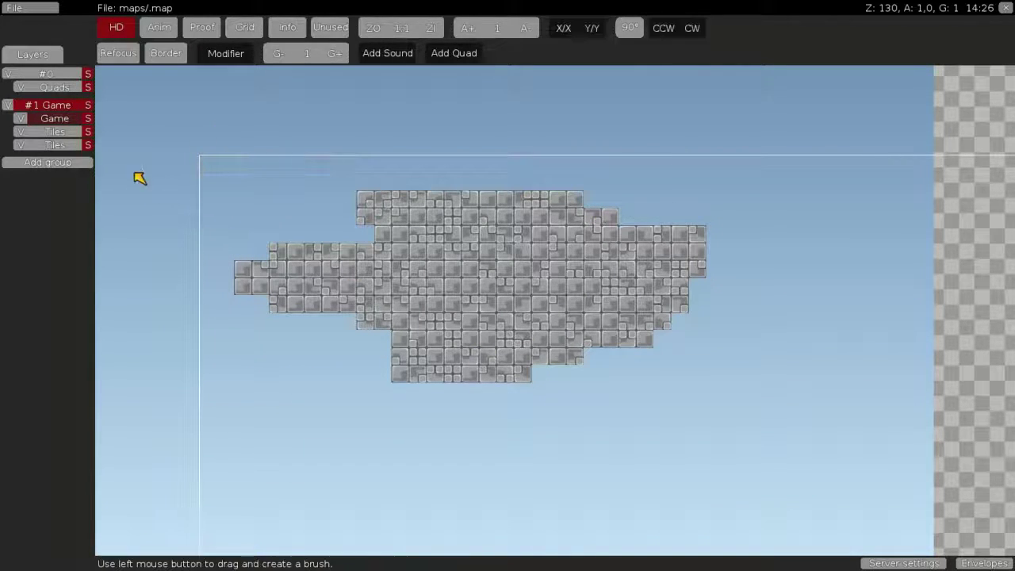
Generate Hookable game tiles from the first Tiles layer.
right_click(49, 135)
click(85, 354)
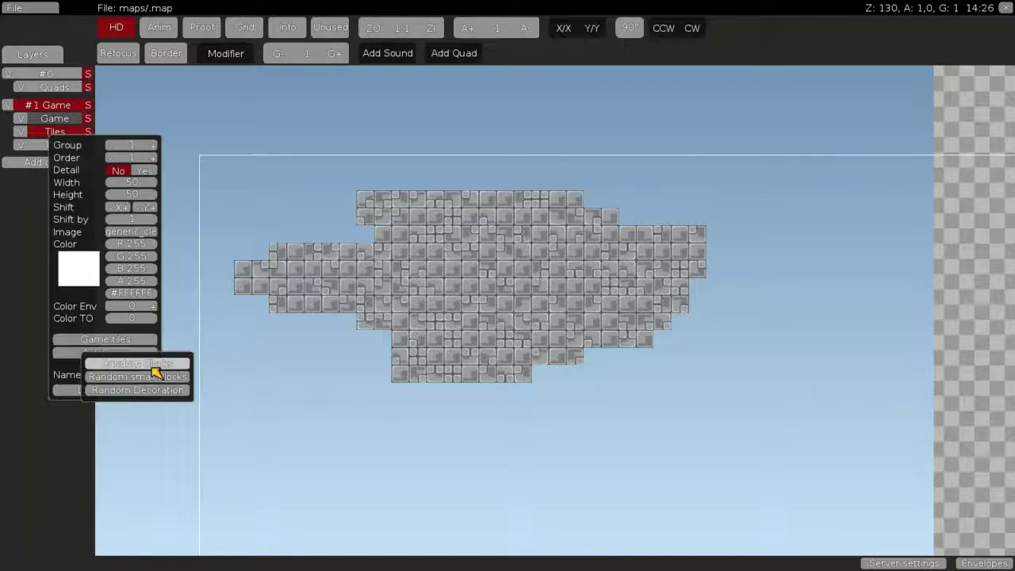
click(92, 334)
click(99, 339)
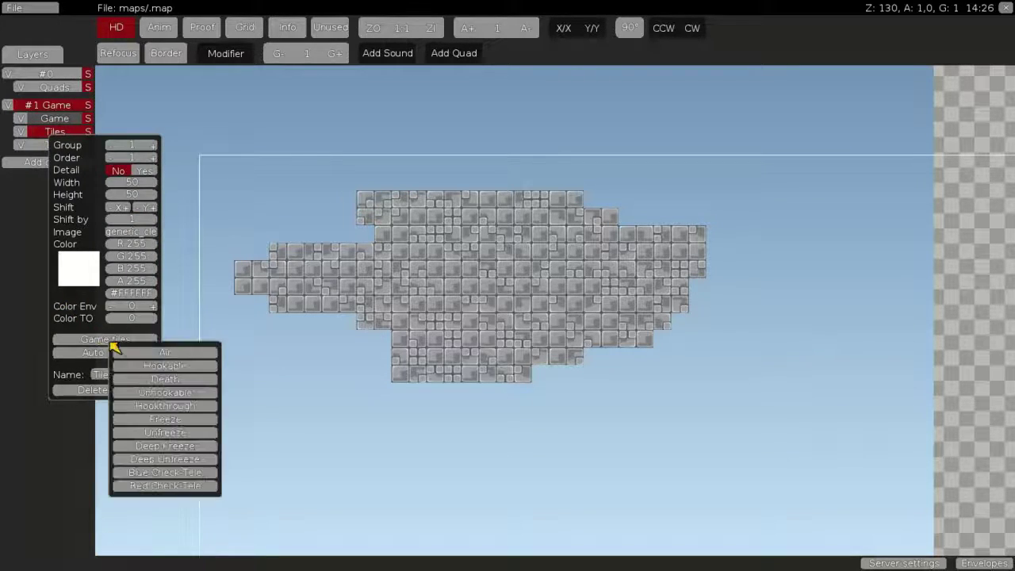
click(161, 369)
Erase a strip of five tiles from the top row of the block patch on the first Tiles layer.
middle_drag(813, 321, 575, 312)
scroll(536, 308, down, 4)
drag(572, 289, 659, 444)
right_click(519, 269)
scroll(516, 277, up, 4)
middle_drag(408, 389, 766, 438)
scroll(766, 438, up, 4)
mouse_move(394, 267)
mouse_down()
mouse_move(416, 283)
mouse_move(586, 279)
mouse_up()
click(328, 314)
scroll(409, 356, down, 4)
right_click(440, 306)
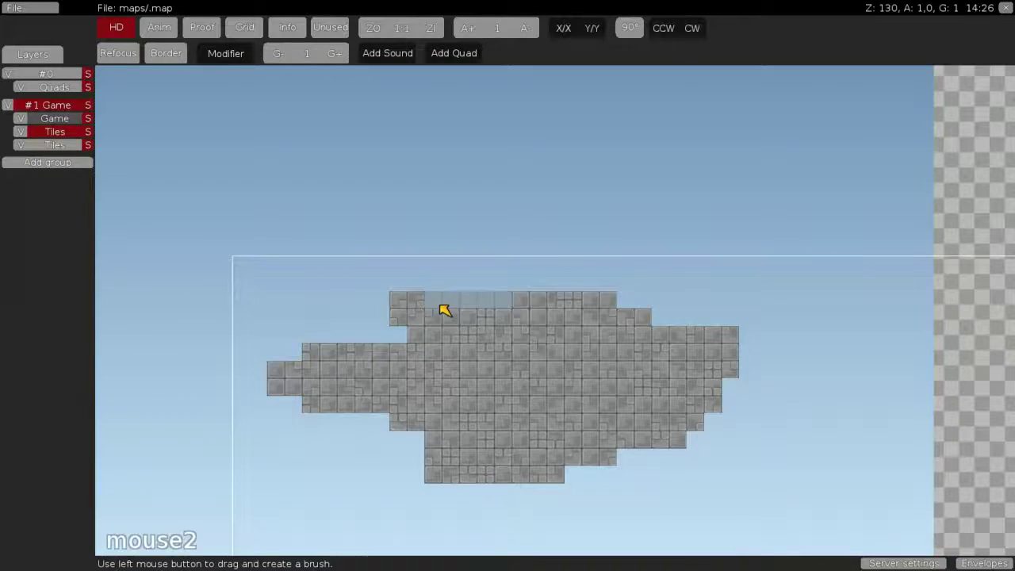
scroll(547, 321, up, 4)
Switch to the game and reload the map through the remote console.
key(ctrl+shift+e)
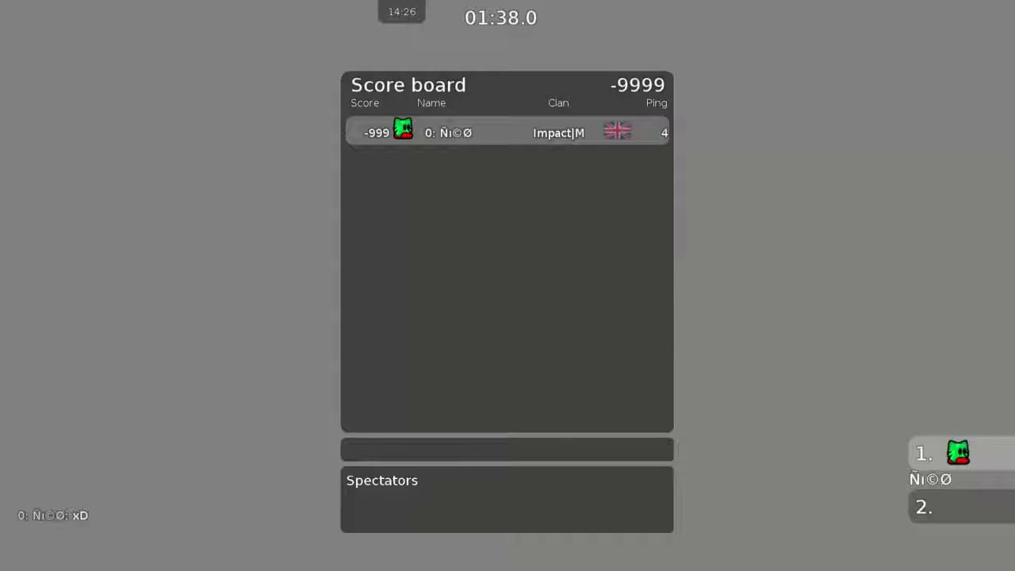
key(F2)
text(rel)
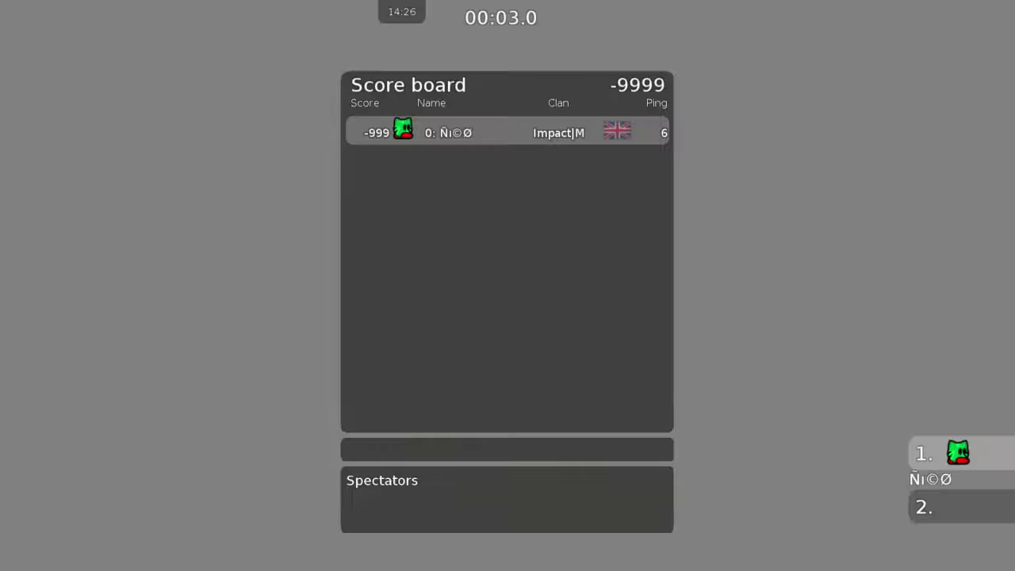
Return to the map editor and place a single spawn tile on the Game layer above the block patch's narrow left arm.
key(Escape)
key(Escape)
key(ctrl+shift+e)
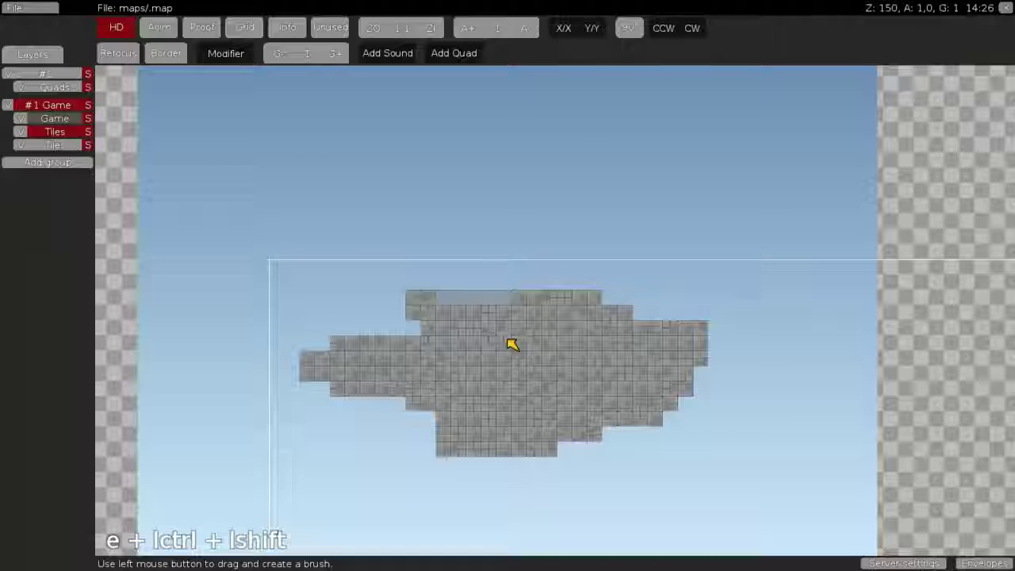
middle_drag(414, 348, 293, 304)
key(ctrl+shift+e)
key(ctrl+shift+e)
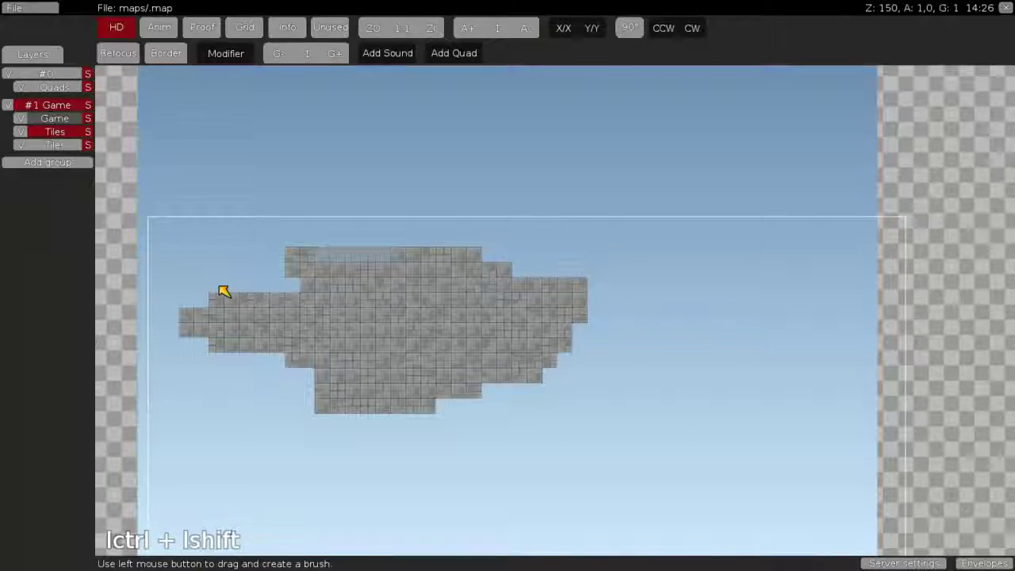
click(62, 118)
key(space)
click(122, 446)
click(250, 272)
right_click(321, 381)
Switch back to the game, reload the map through the remote console and move the character briefly on the block patch.
key(ctrl+shift+e)
key(F2)
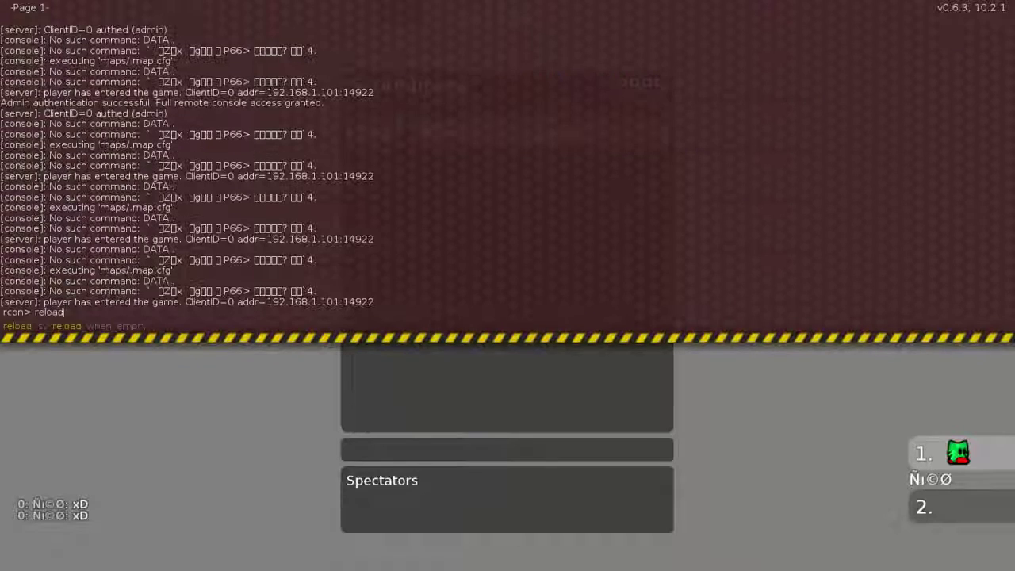
key(Return)
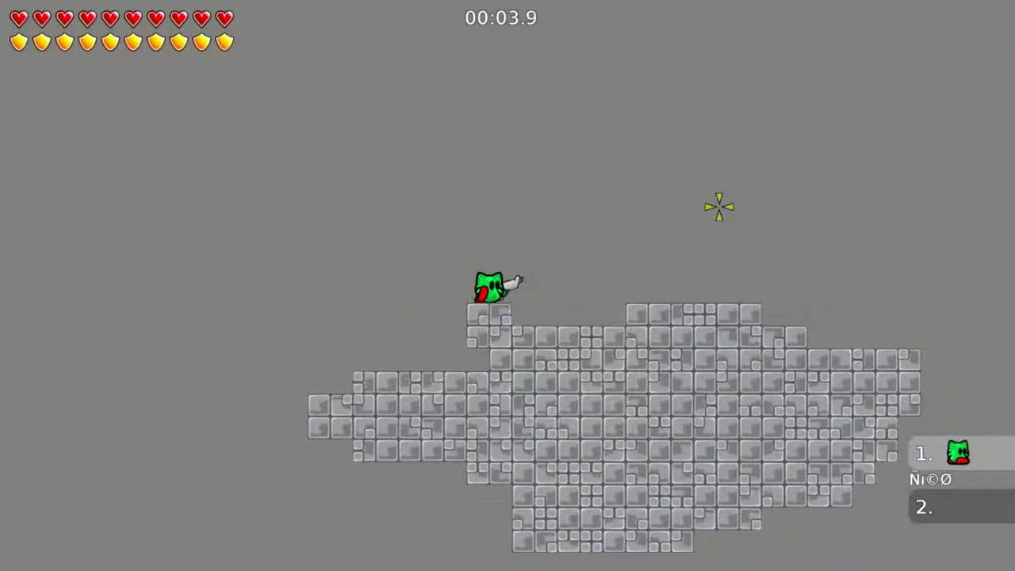
key(d)
key(a)
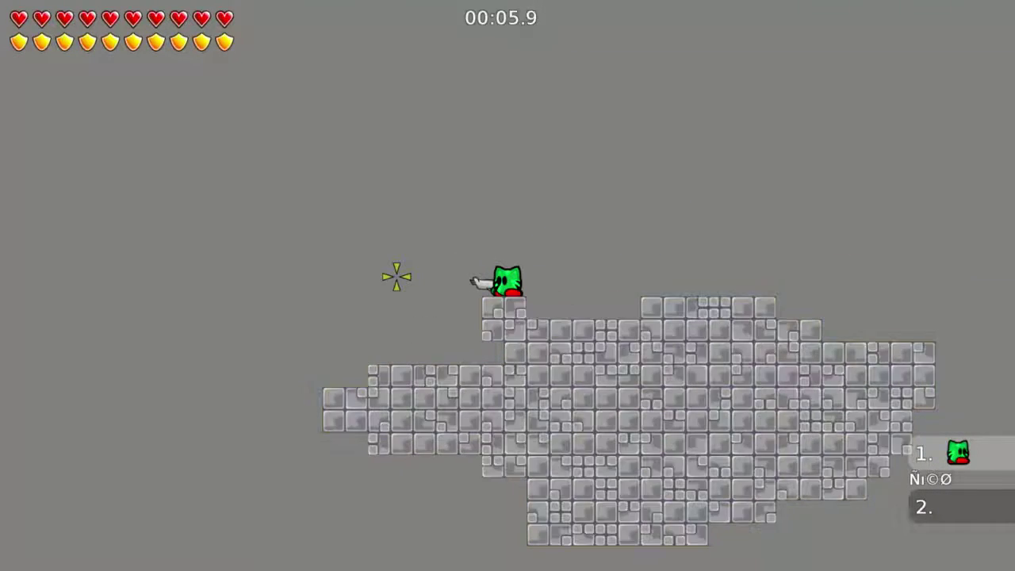
Adjust the entities overlay in the DDNet settings so the game tiles blend with the map graphics, and return to play.
key(Escape)
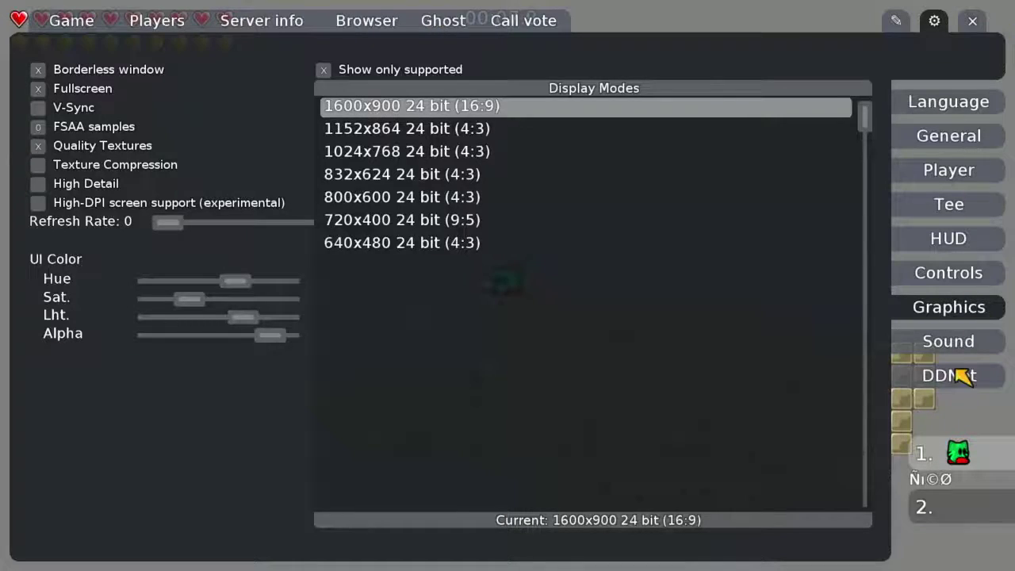
click(960, 376)
drag(311, 206, 297, 205)
key(Escape)
Walk, jump and hook around the block patch's top row to test the collision over the erased strip with the entities overlay on.
key(d)
key(space)
mouse_move(484, 436)
right_down()
mouse_move(444, 460)
mouse_move(536, 483)
right_up()
key(a)
mouse_move(674, 444)
right_down()
mouse_move(734, 421)
mouse_move(470, 470)
right_up()
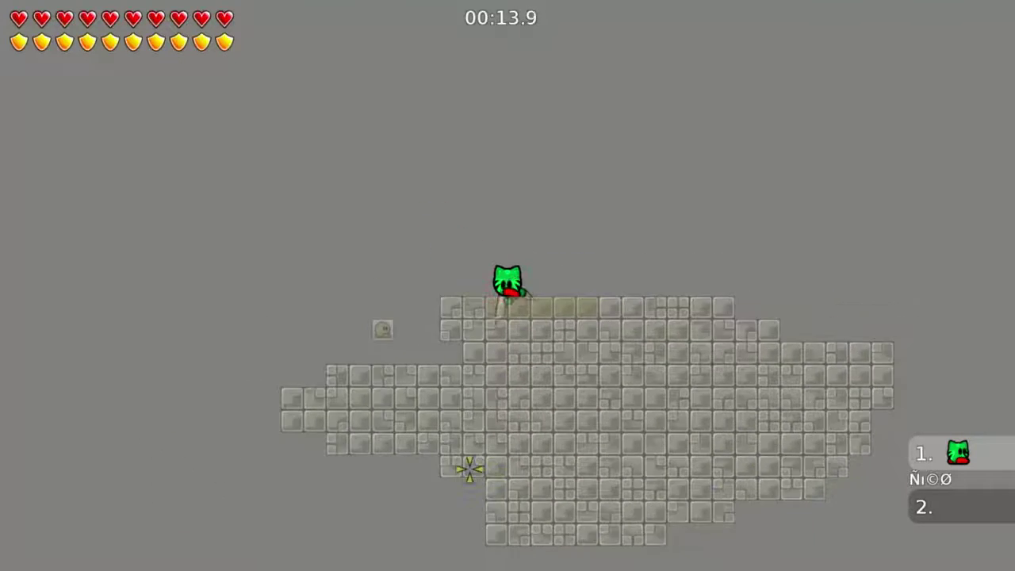
key(d)
key(a)
key(space)
mouse_move(674, 398)
right_down()
mouse_move(687, 402)
mouse_move(383, 350)
mouse_move(347, 410)
mouse_move(623, 487)
mouse_move(632, 478)
mouse_move(618, 484)
mouse_move(555, 452)
right_up()
key(d)
key(space)
key(a)
key(space)
key(d)
key(d)
key(a)
key(space)
right_drag(442, 367, 547, 428)
mouse_move(618, 455)
right_down()
mouse_move(679, 440)
mouse_move(611, 423)
mouse_move(571, 261)
mouse_move(621, 473)
mouse_move(682, 363)
mouse_move(520, 317)
right_up()
key(d)
key(a)
key(space)
key(space)
key(d)
key(a)
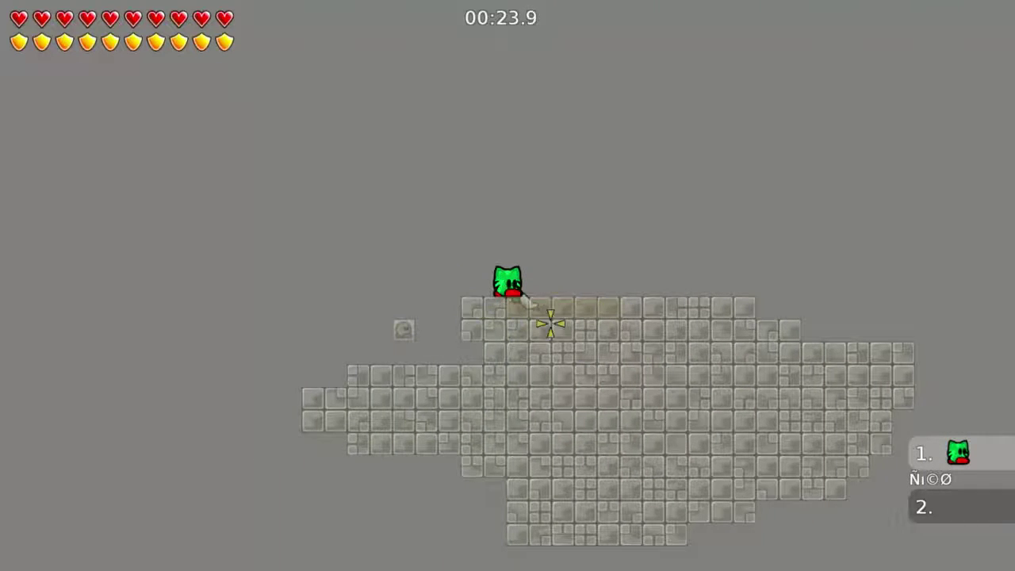